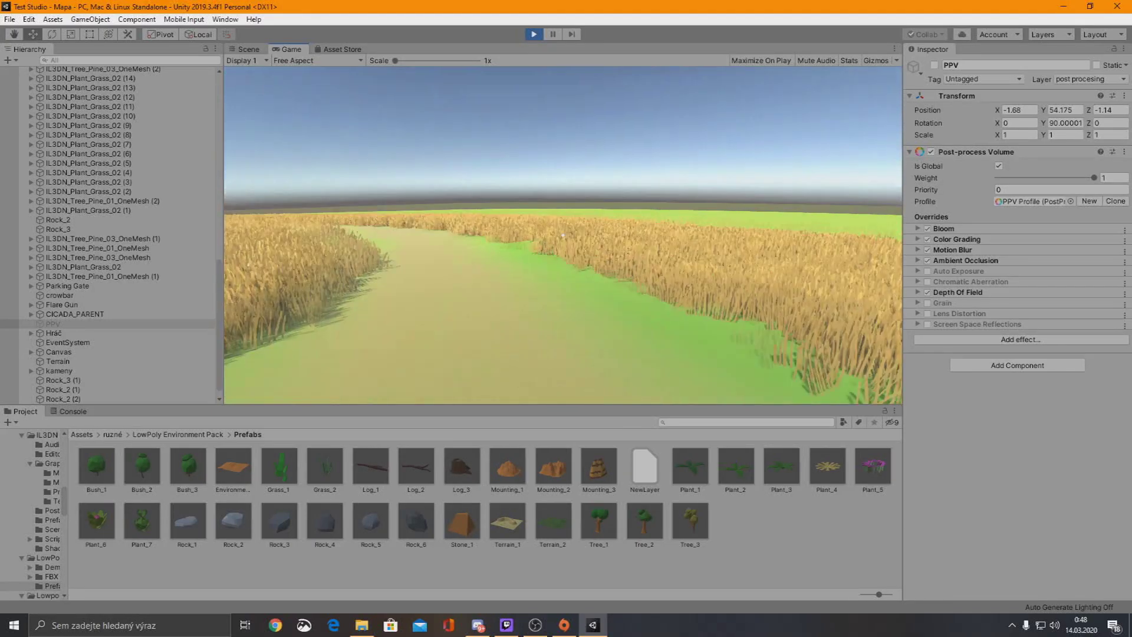
# Activate the PPV object during play mode to preview the forest's effects, then stop playing
pyautogui.click(935, 65)
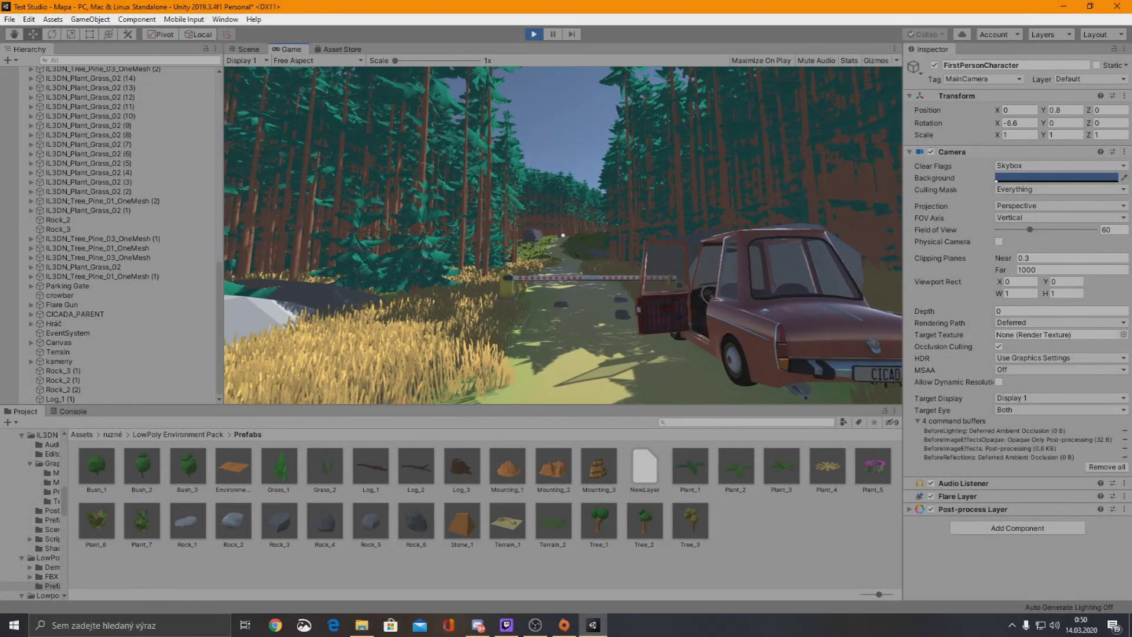
pyautogui.hotkey('ctrl', 'p')
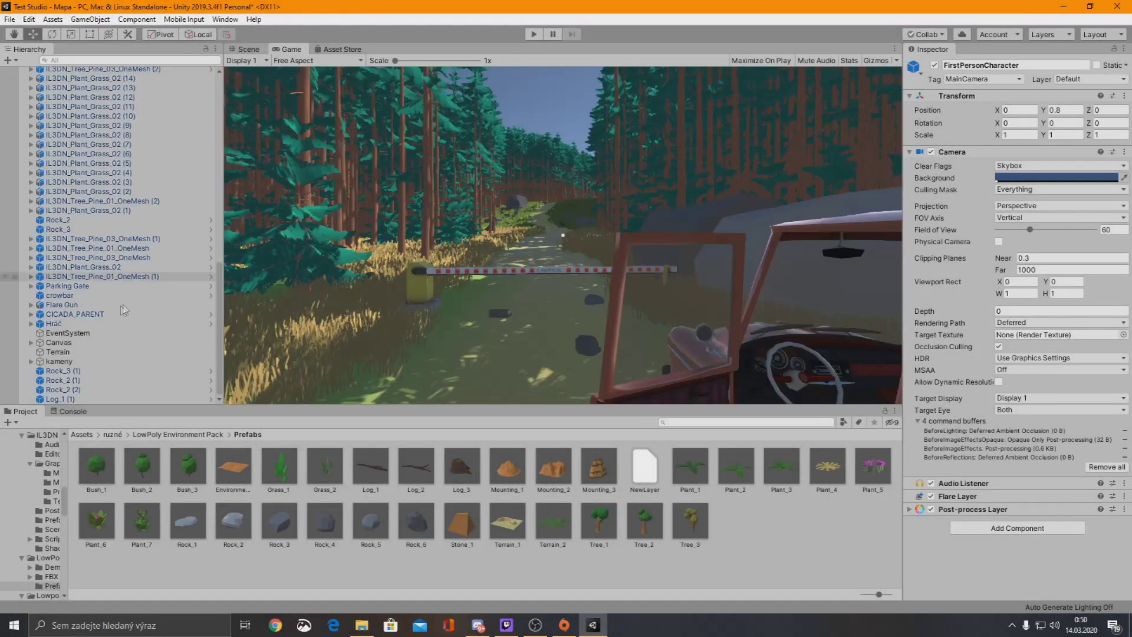
# In the Scene view, select Hráč's FirstPersonCharacter camera and open its Add Component list
pyautogui.click(113, 323)
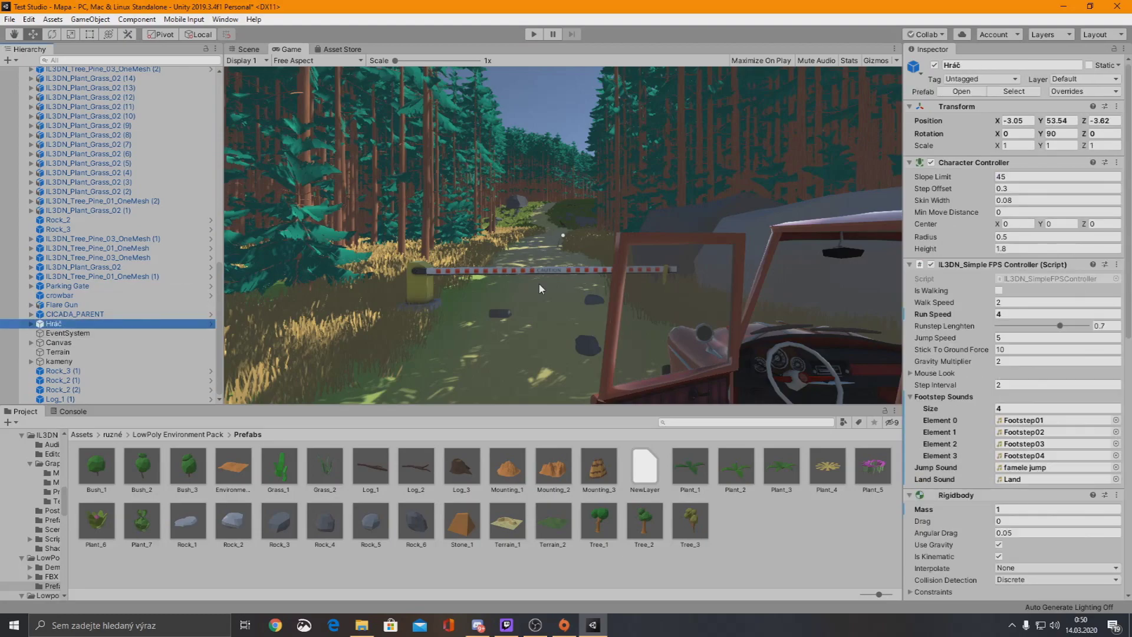
pyautogui.click(248, 49)
pyautogui.moveTo(560, 236)
pyautogui.mouseDown(button='right')
pyautogui.moveTo(643, 215)
pyautogui.moveTo(589, 236)
pyautogui.mouseUp(button='right')
pyautogui.click(31, 323)
pyautogui.doubleClick(89, 334)
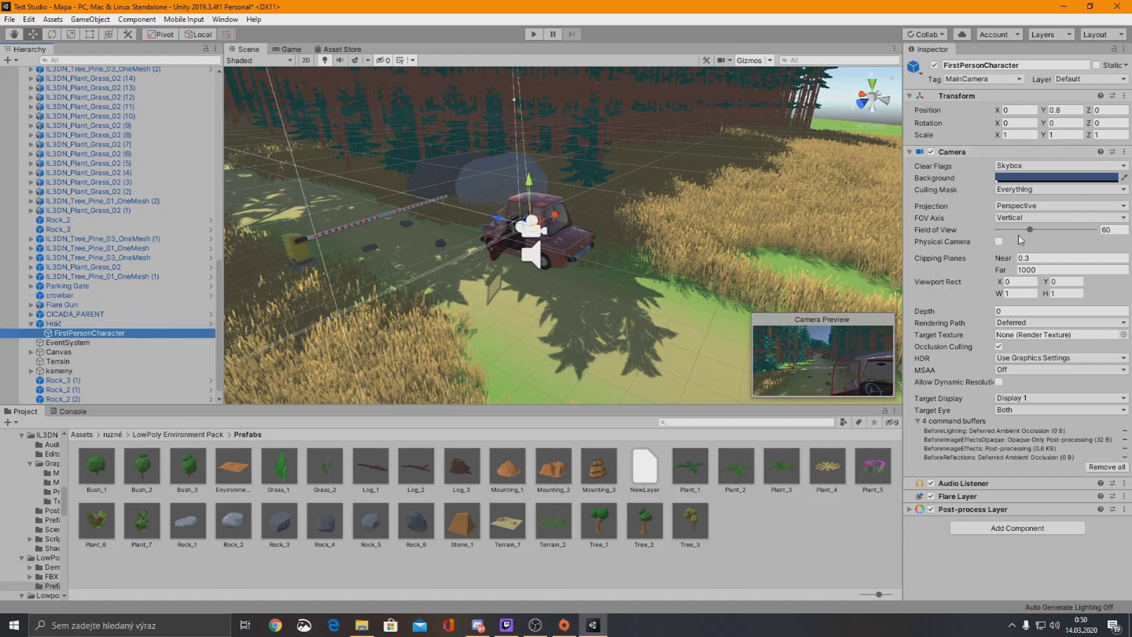
pyautogui.click(1017, 528)
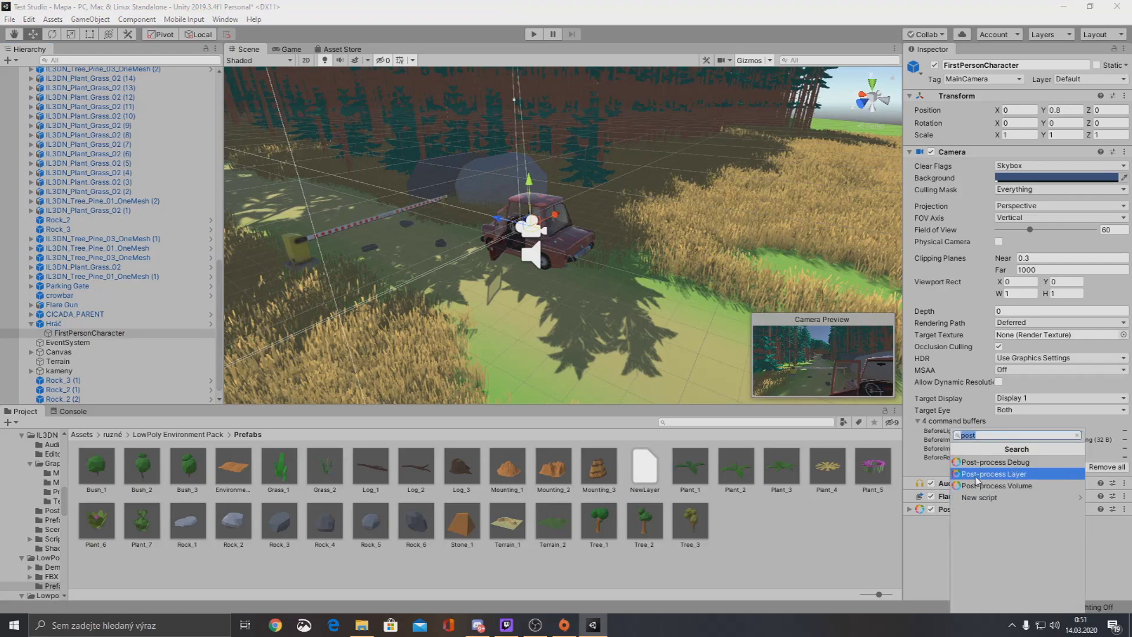
# Add a Post-process Layer to FirstPersonCharacter with Fast Approximate (FXAA) anti-aliasing
pyautogui.click(1011, 475)
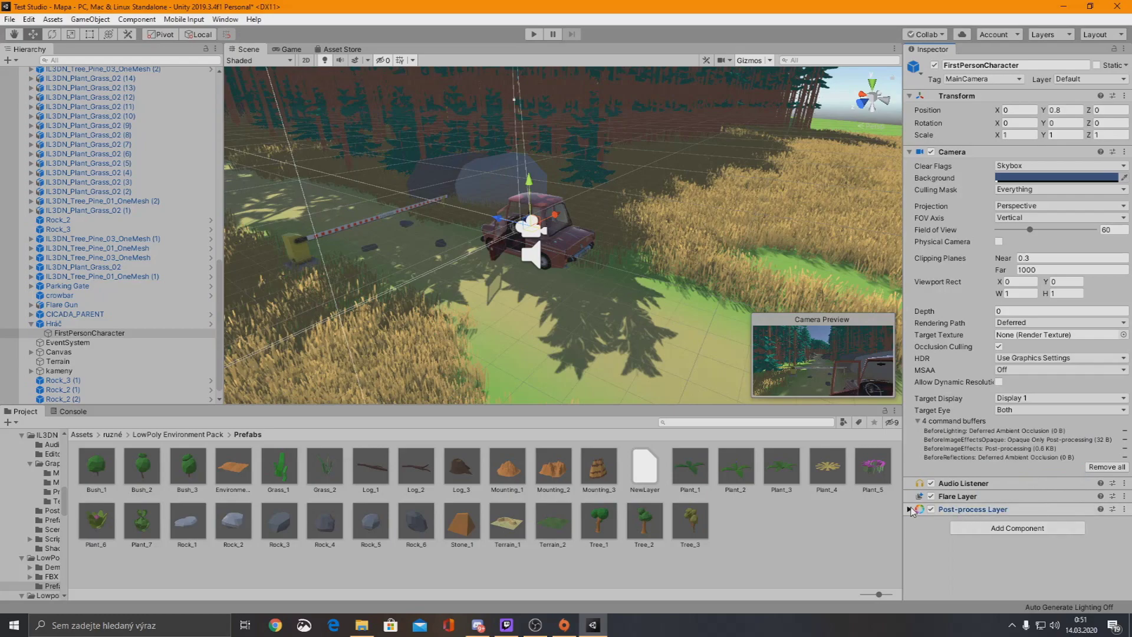
pyautogui.scroll(-2, 923, 411)
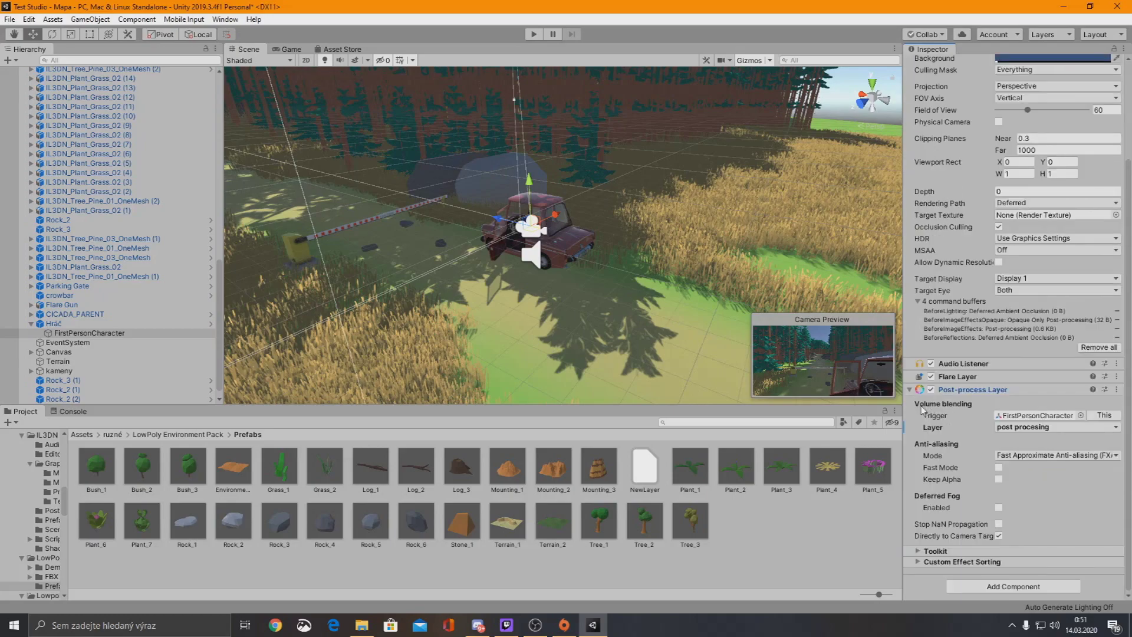
pyautogui.click(1038, 457)
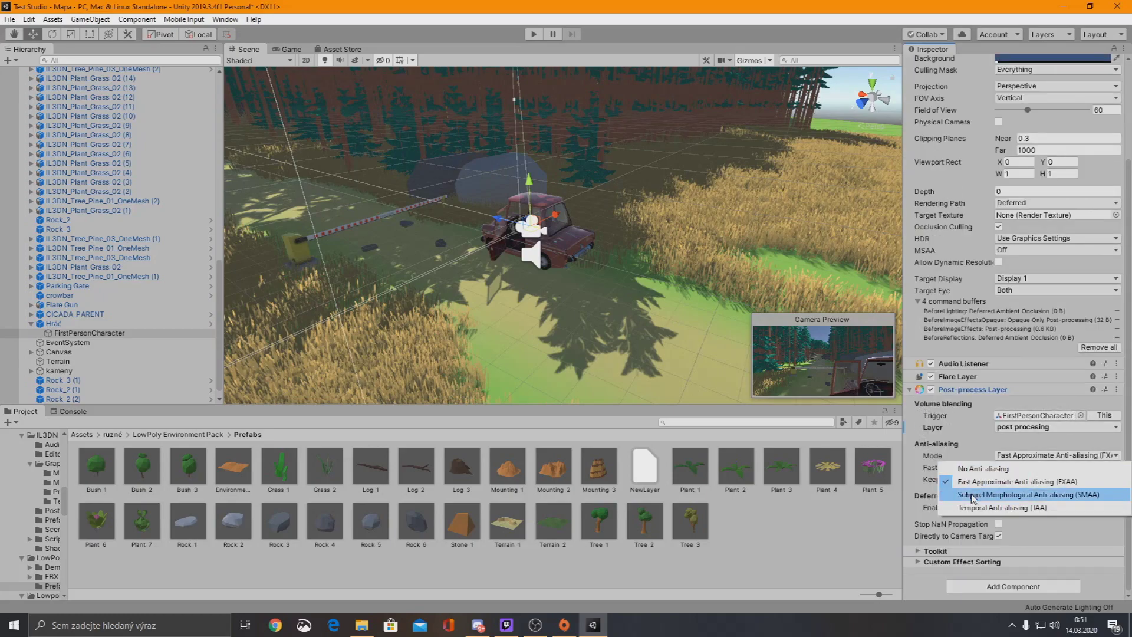
pyautogui.click(990, 441)
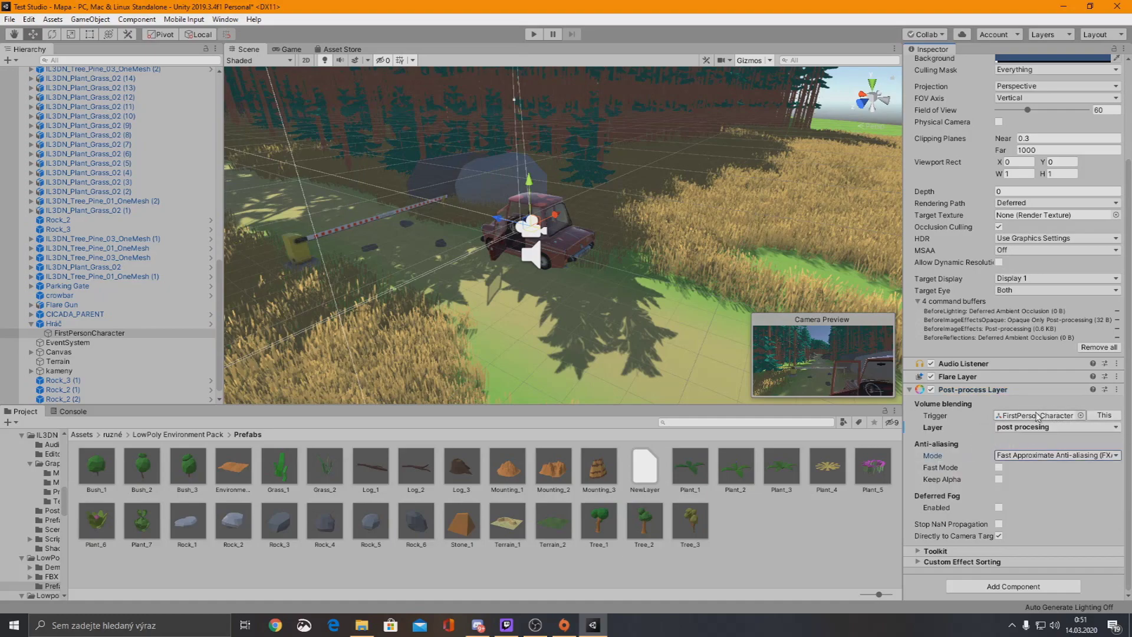
pyautogui.click(1107, 36)
pyautogui.click(1052, 38)
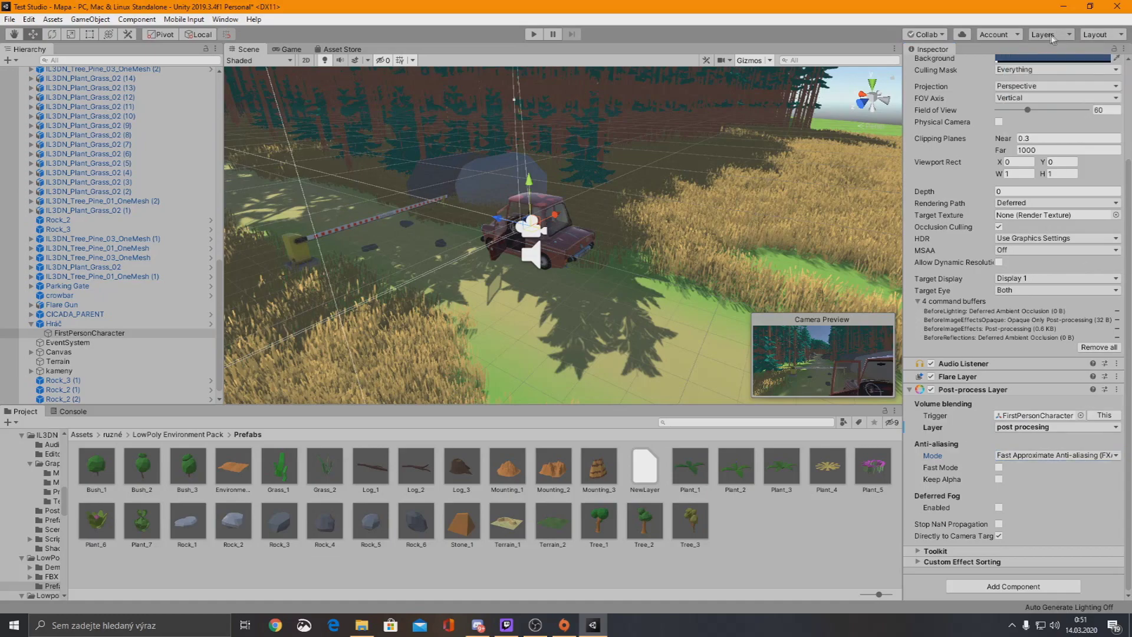
pyautogui.click(1053, 36)
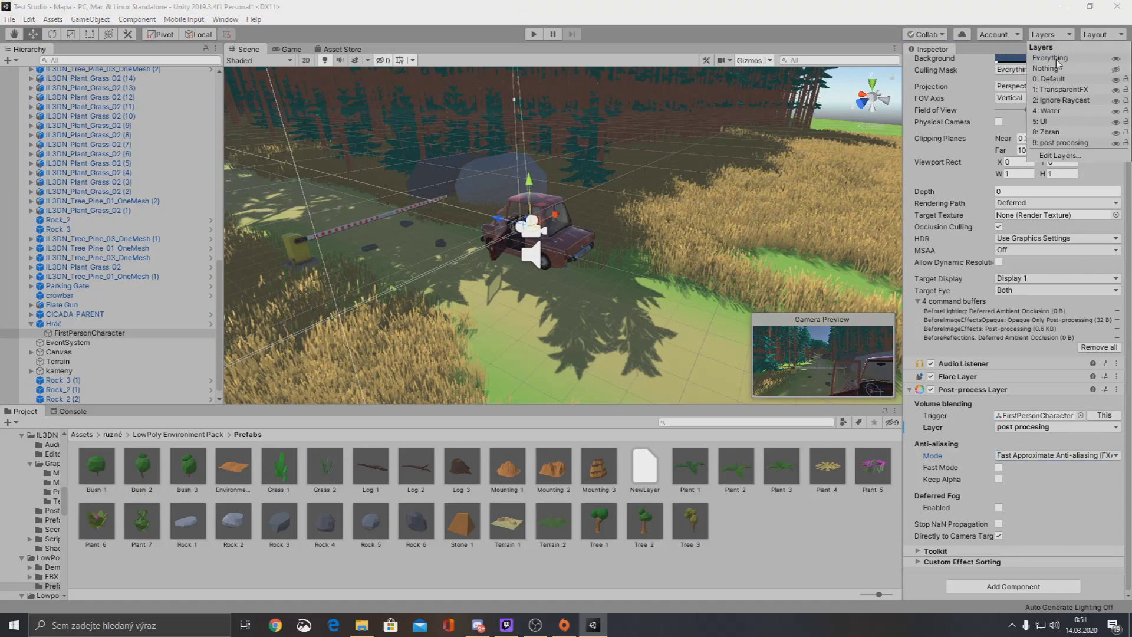
pyautogui.click(1062, 157)
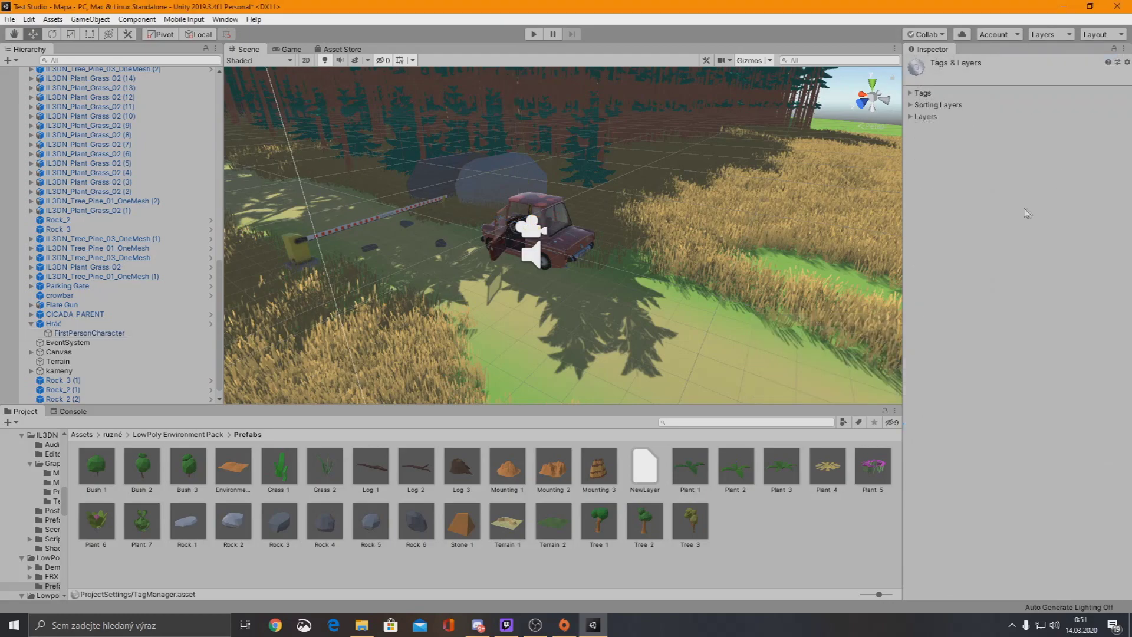
pyautogui.click(913, 118)
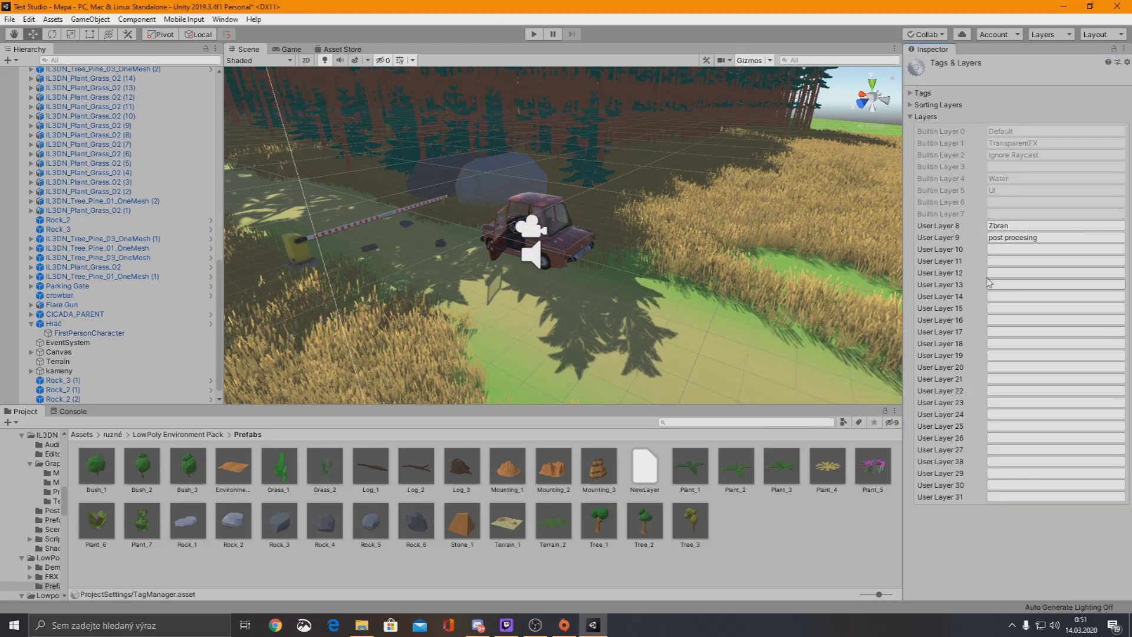
pyautogui.click(1049, 239)
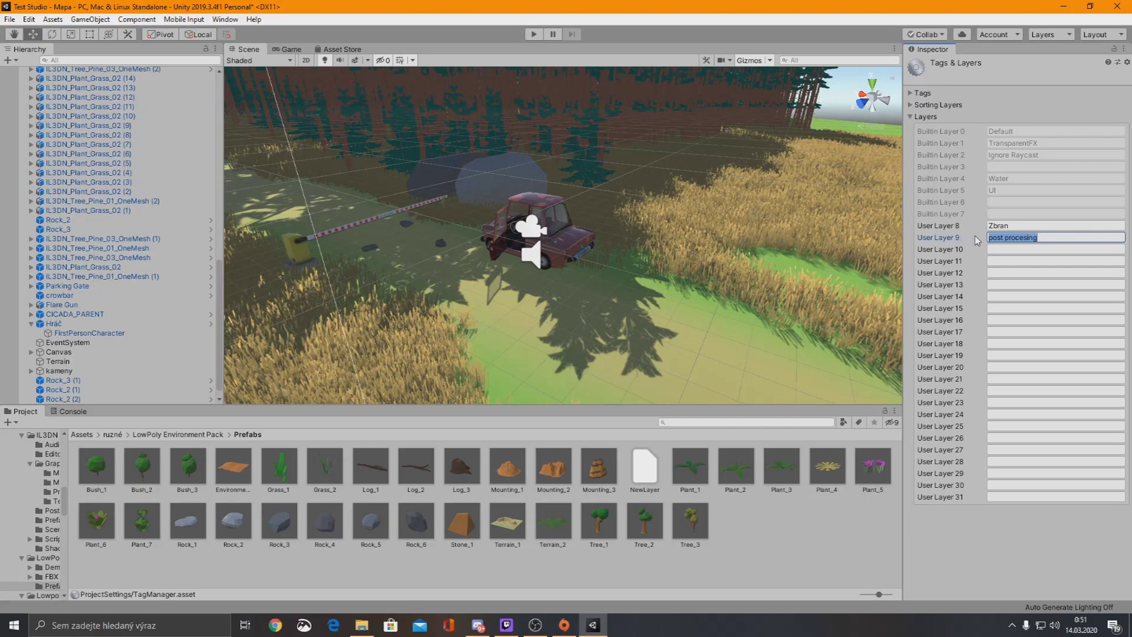
pyautogui.click(1024, 243)
pyautogui.write('s')
pyautogui.click(89, 333)
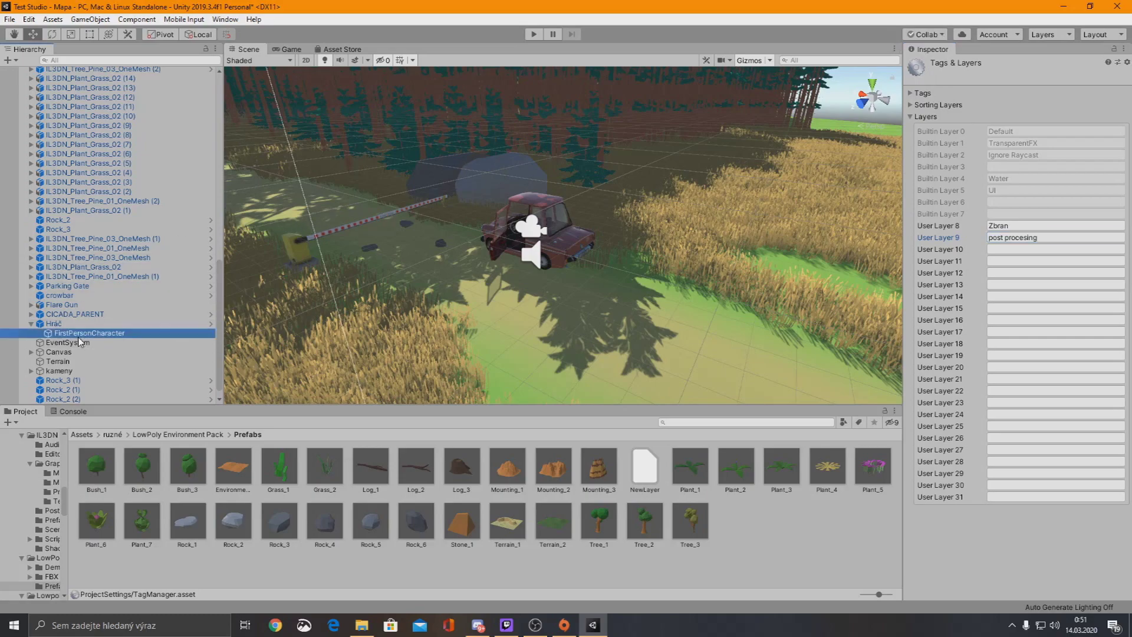
pyautogui.scroll(-5, 995, 424)
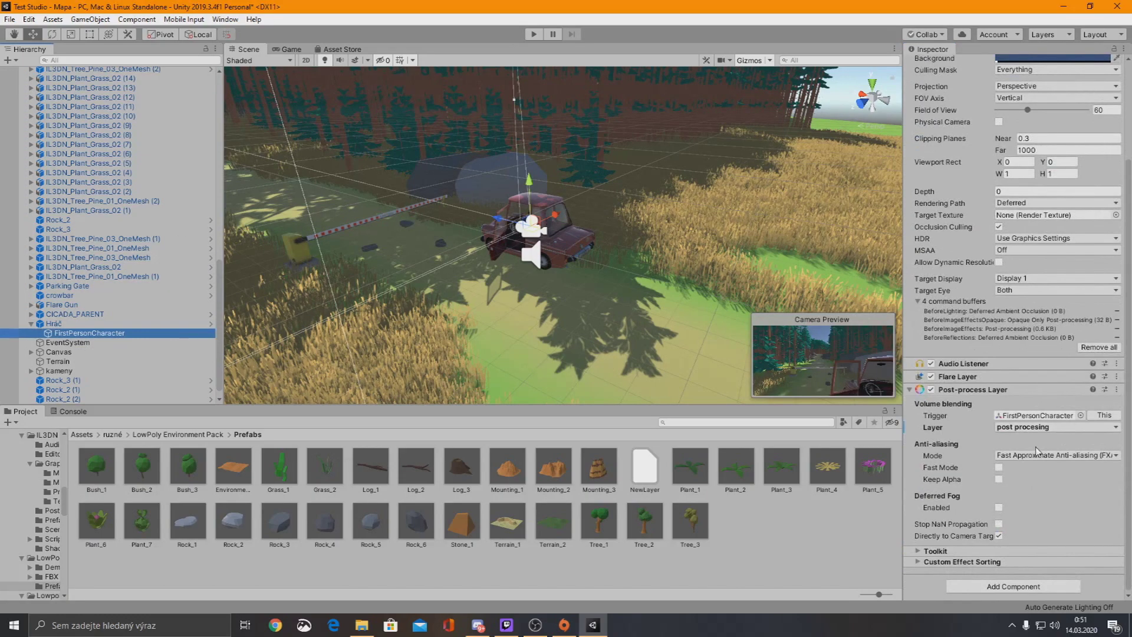
pyautogui.click(1068, 429)
pyautogui.click(1022, 431)
pyautogui.click(1024, 429)
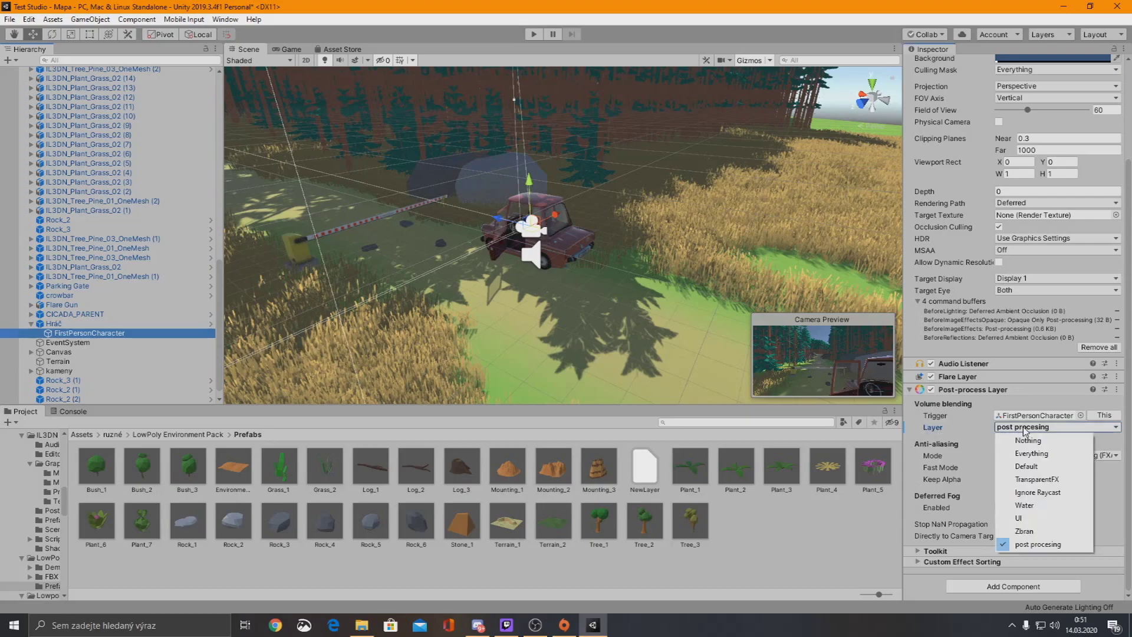
pyautogui.click(1037, 544)
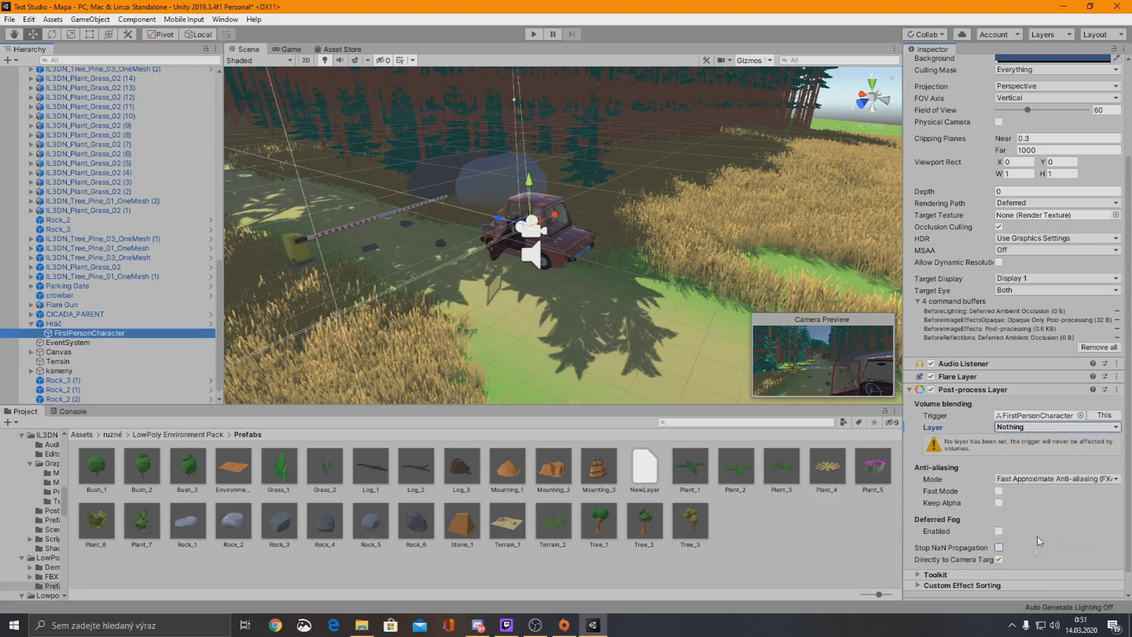
pyautogui.click(1035, 429)
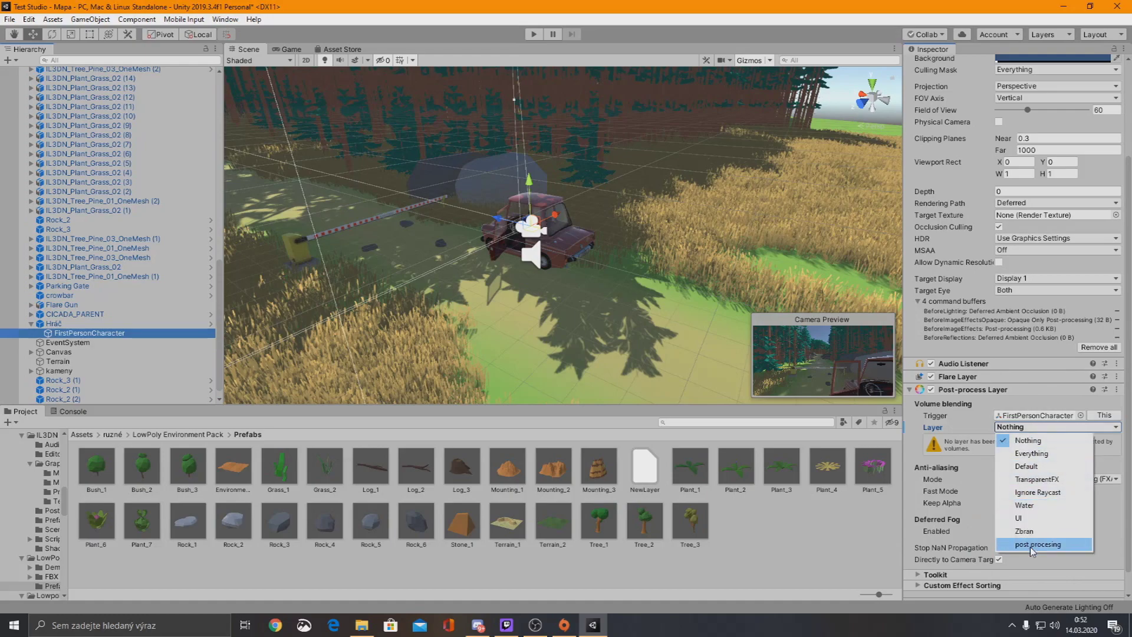
pyautogui.click(1032, 545)
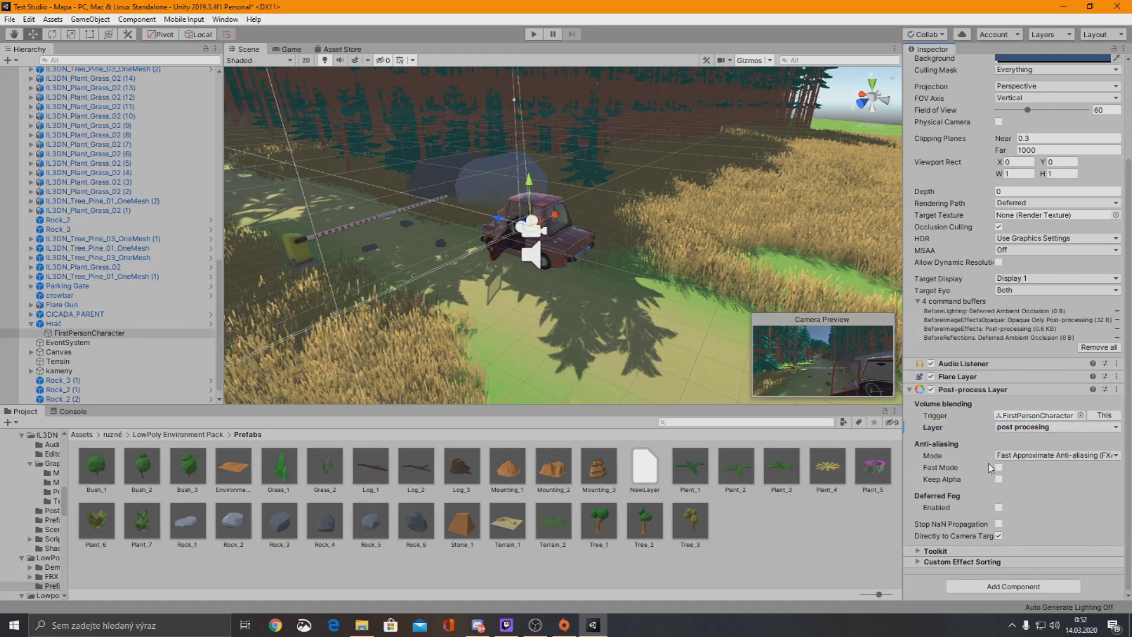
pyautogui.rightClick(73, 324)
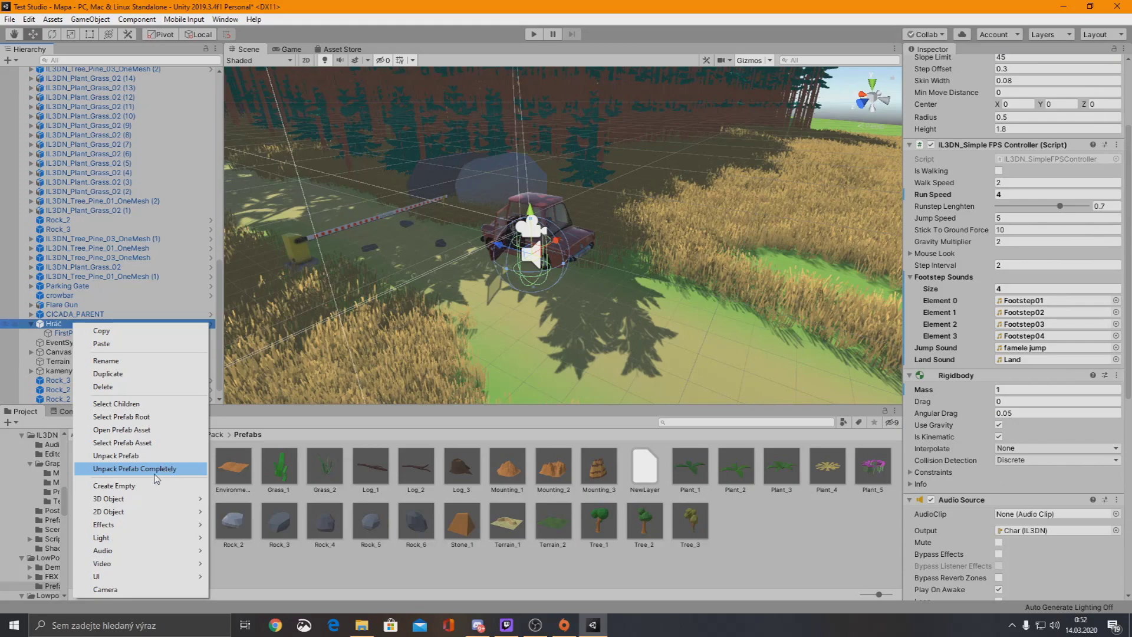
# Create an empty GameObject under Hráč, move it to the hierarchy root and rename it PPV
pyautogui.click(150, 485)
pyautogui.moveTo(61, 344); pyautogui.dragTo(62, 325)
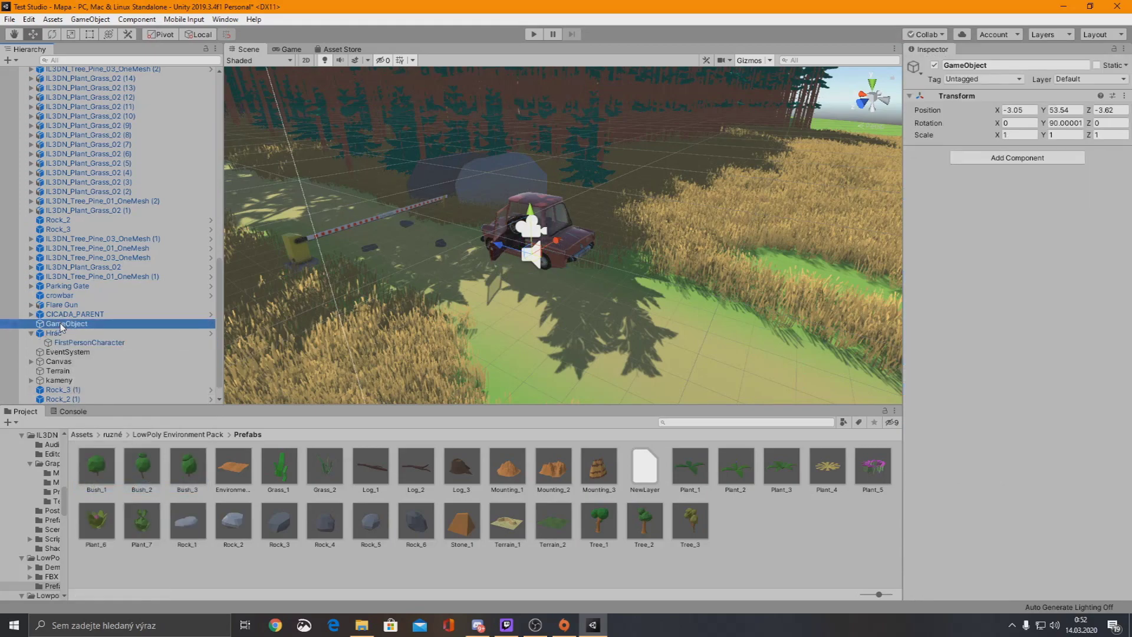
pyautogui.click(61, 324)
pyautogui.write('PPV')
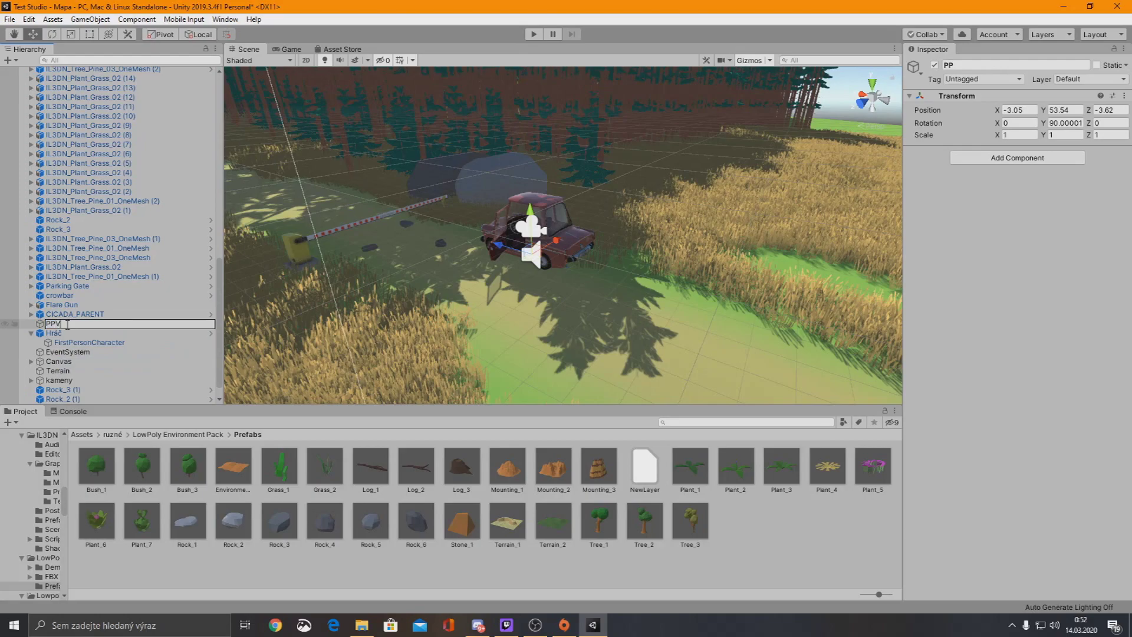
pyautogui.press('Return')
pyautogui.press('Down')
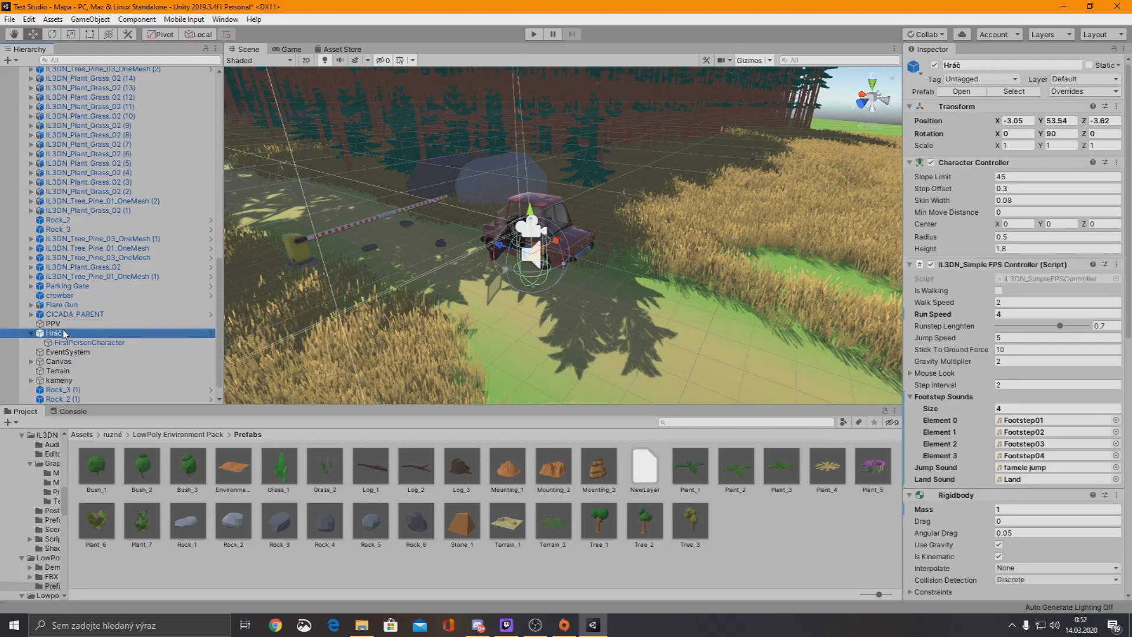
pyautogui.press('Up')
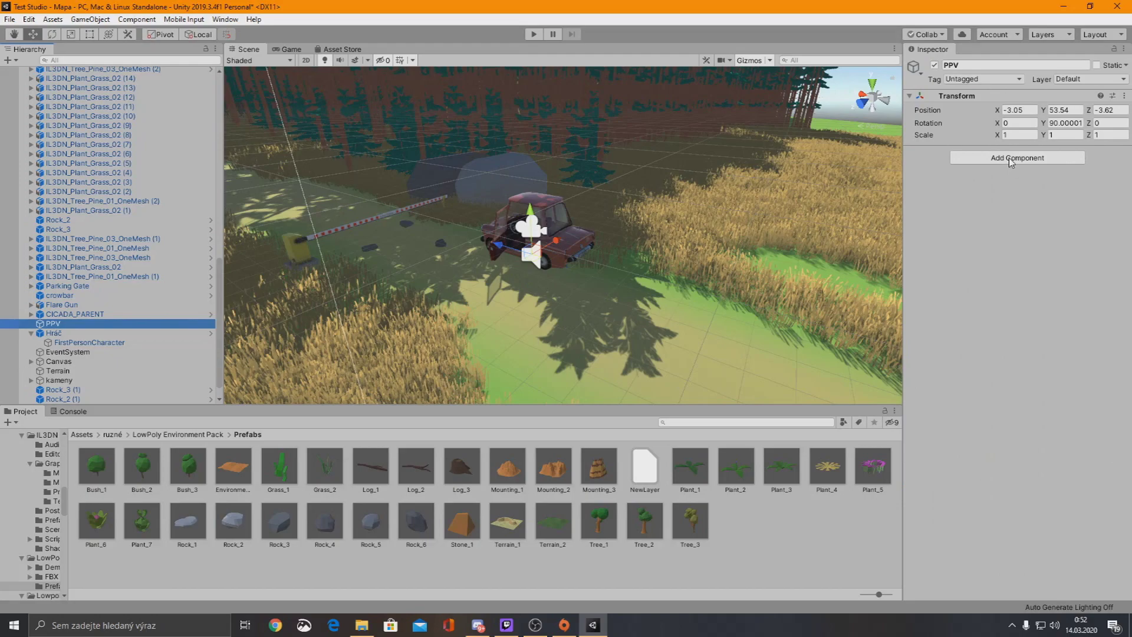
# Add a Post-process Volume to PPV and move it along Z to -0.69 beside the car
pyautogui.click(1011, 158)
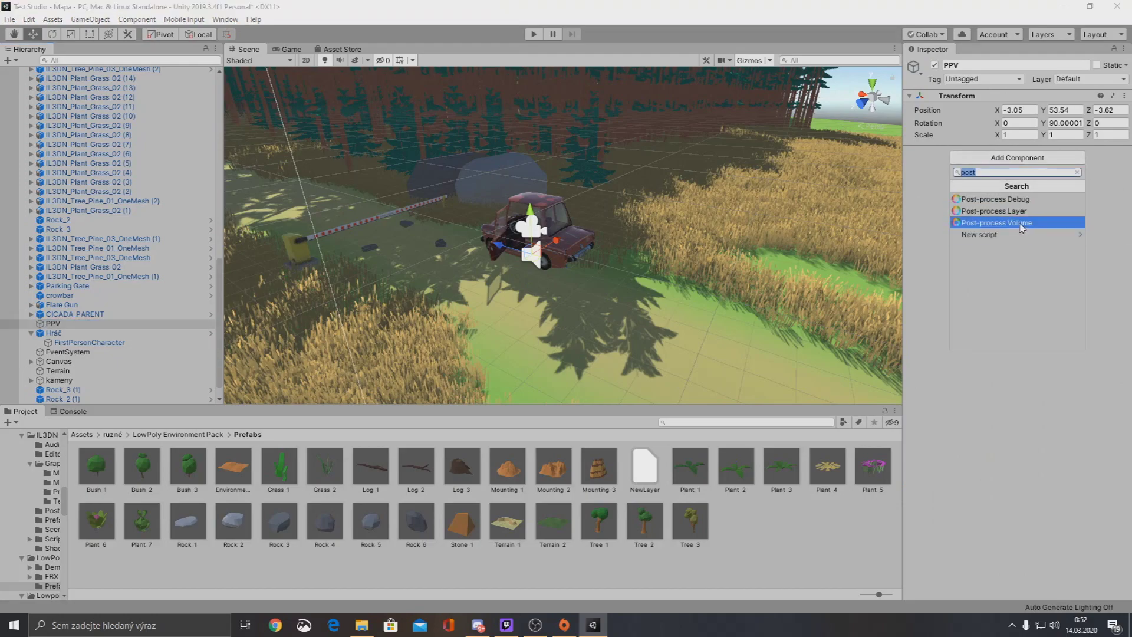
pyautogui.click(1021, 225)
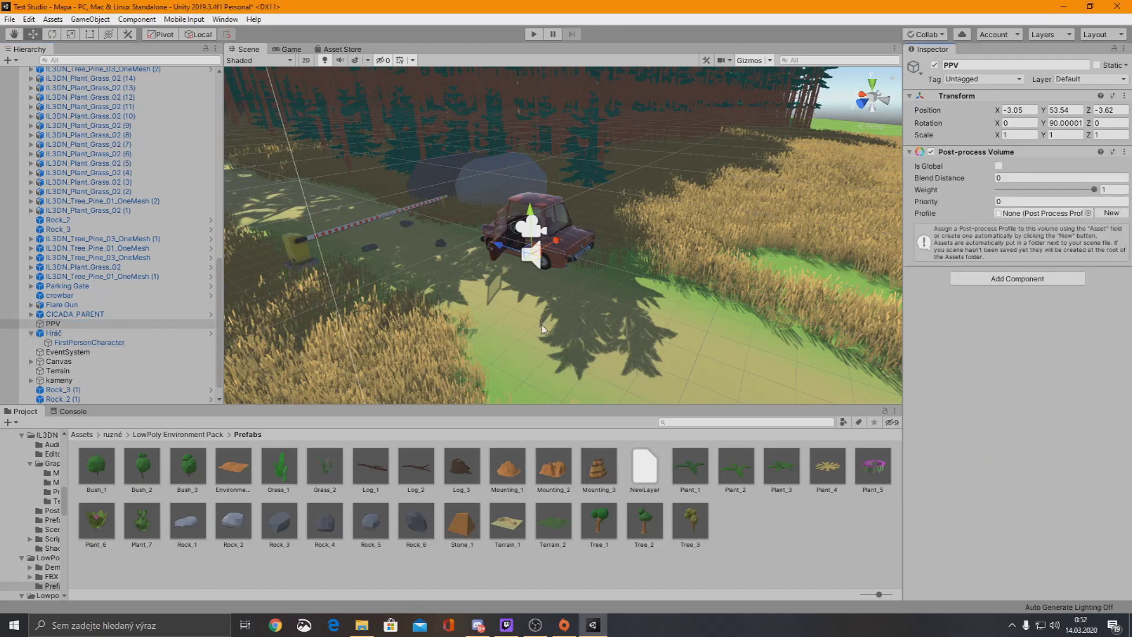
pyautogui.moveTo(374, 140); pyautogui.dragTo(556, 229, button='right')
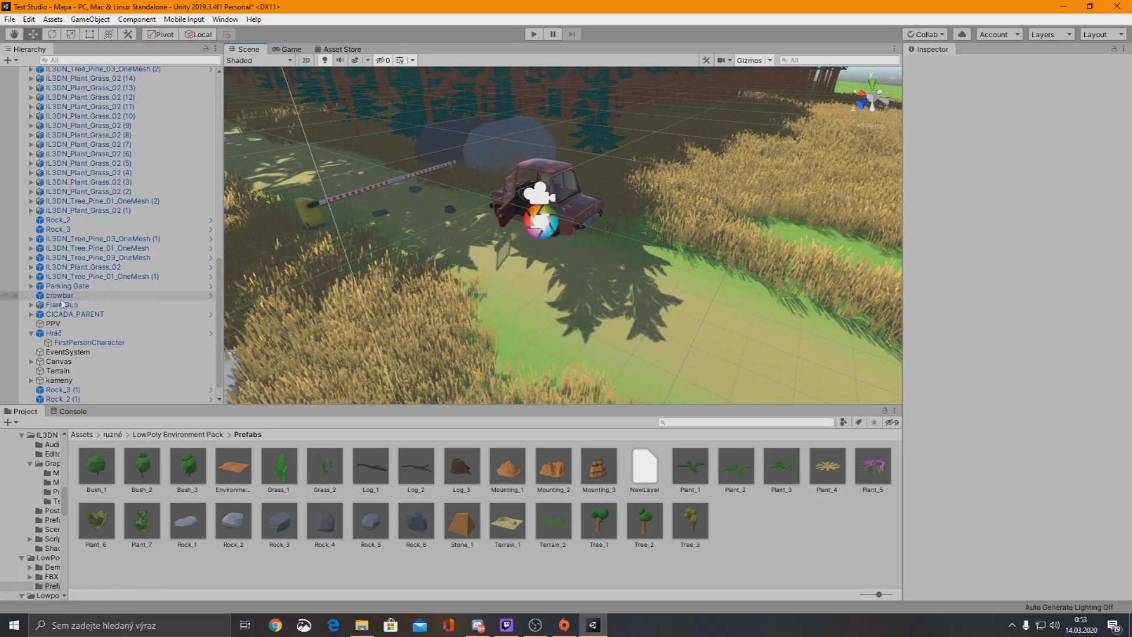
pyautogui.click(53, 323)
pyautogui.moveTo(506, 211); pyautogui.dragTo(463, 219)
pyautogui.moveTo(452, 266); pyautogui.dragTo(661, 161, button='right')
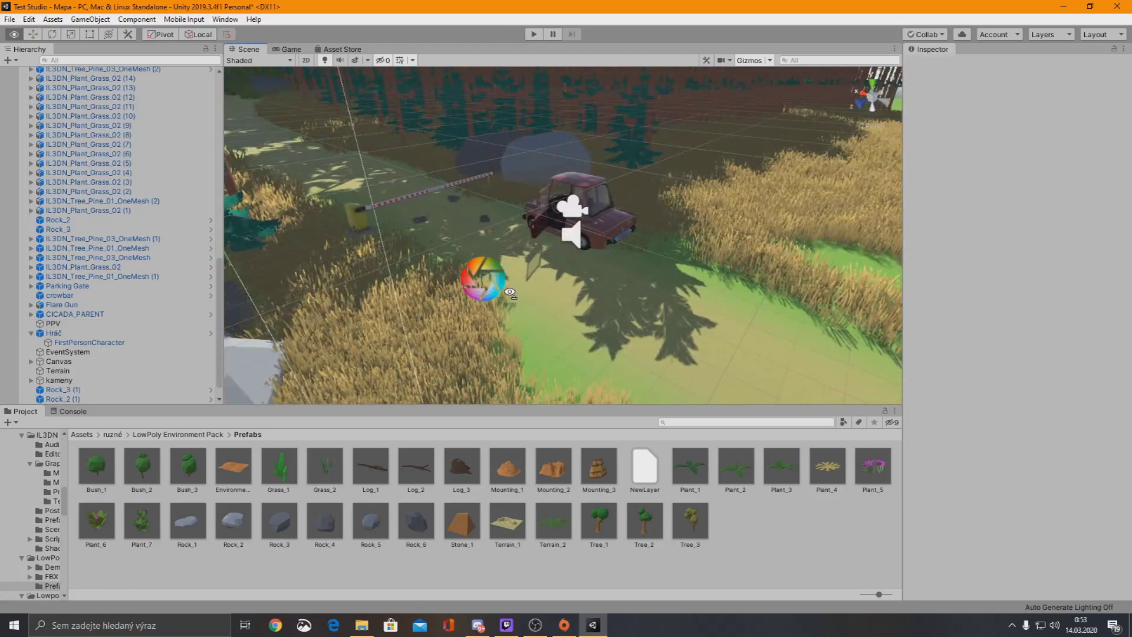
pyautogui.click(56, 323)
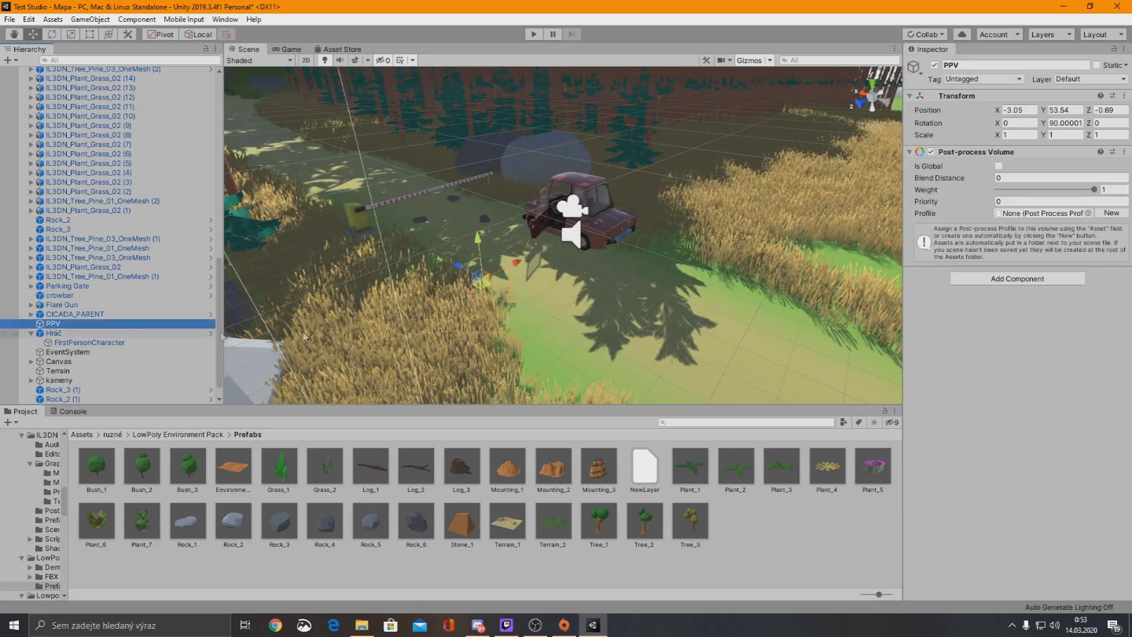
# Make PPV's volume Is Global and create a new profile, PPV Profile 1
pyautogui.click(999, 166)
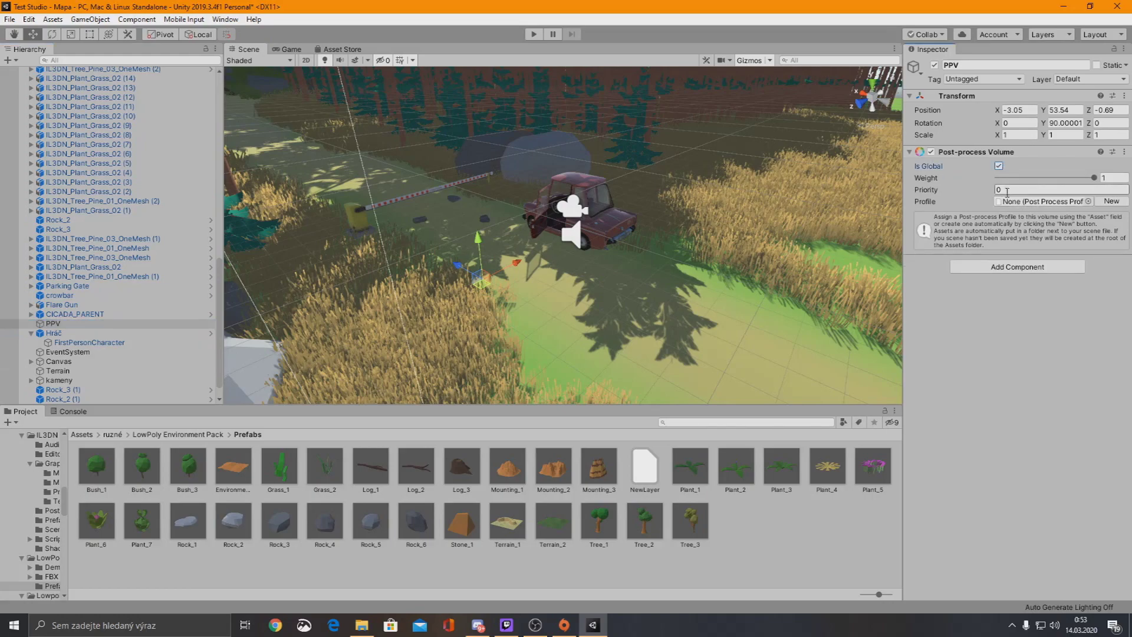
pyautogui.click(1111, 201)
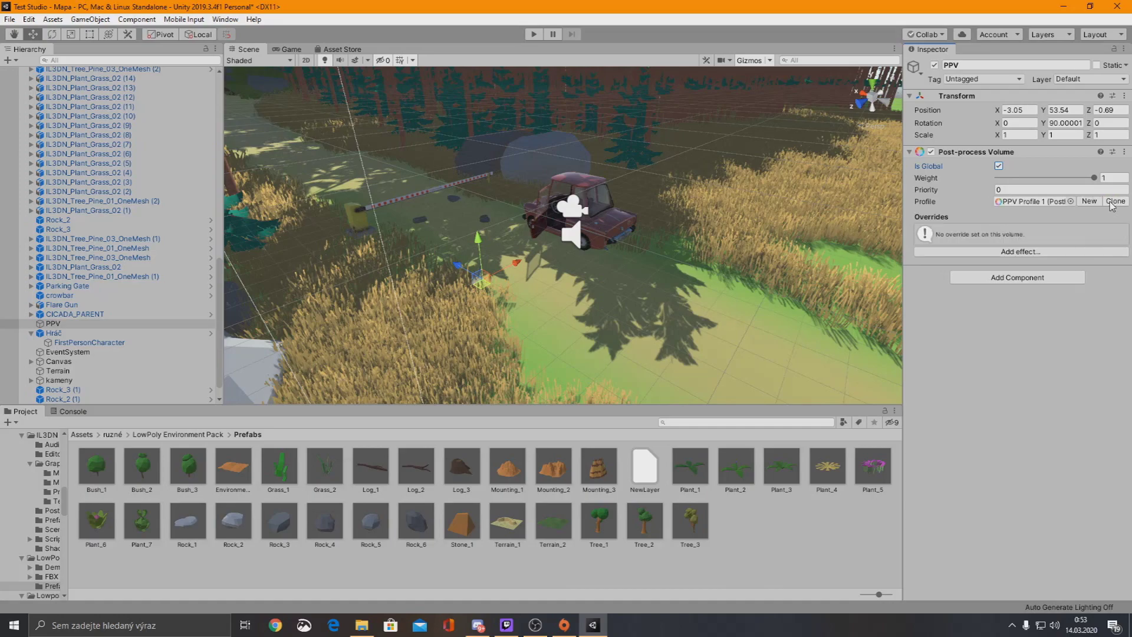
pyautogui.click(1020, 255)
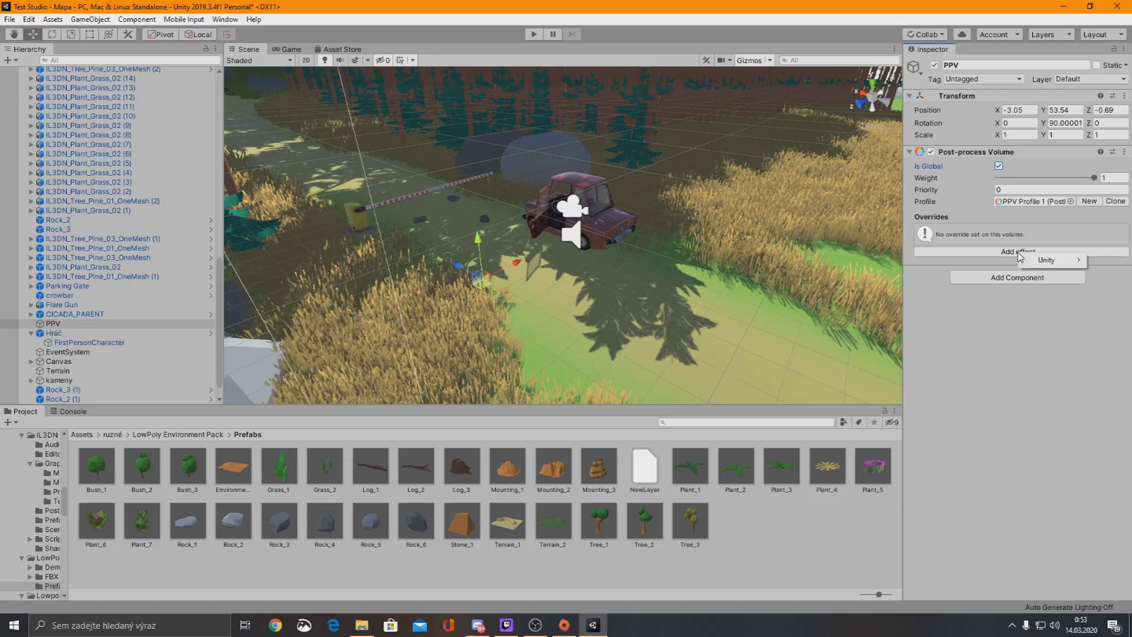
# Add an Ambient Occlusion override with raised intensity and put PPV on layer 9: post procesing
pyautogui.moveTo(1047, 260)
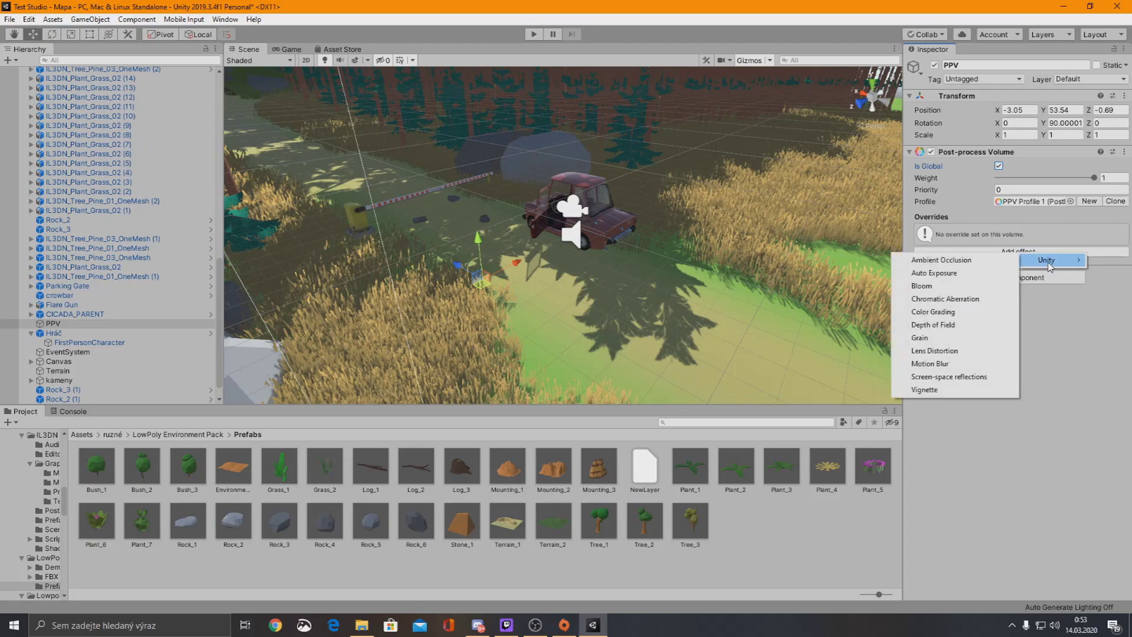
pyautogui.click(950, 260)
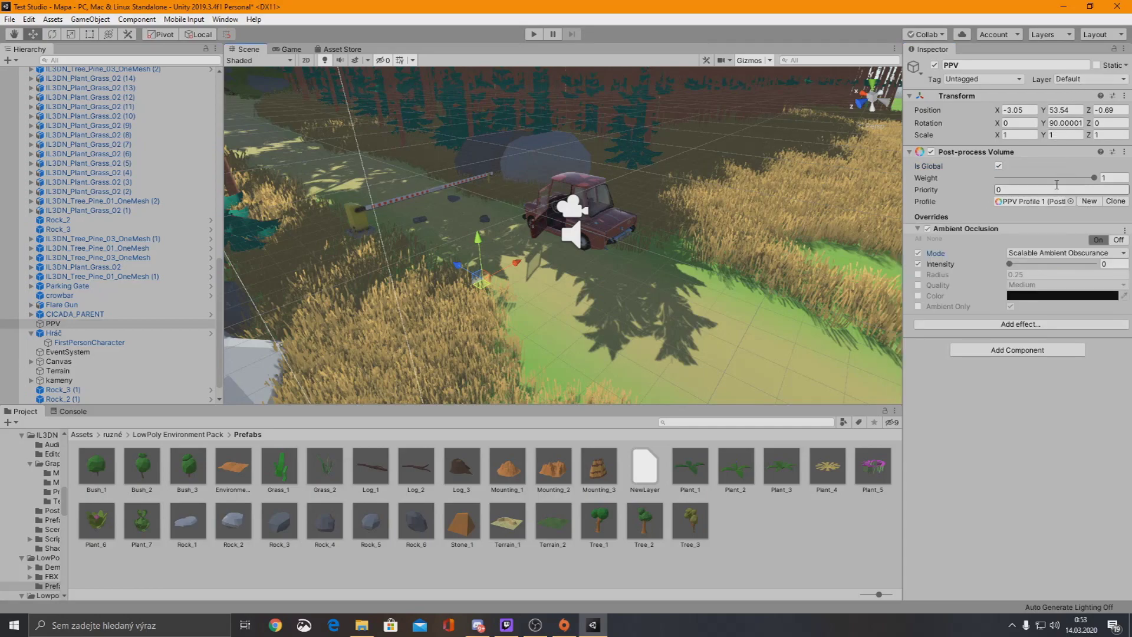
pyautogui.click(1084, 83)
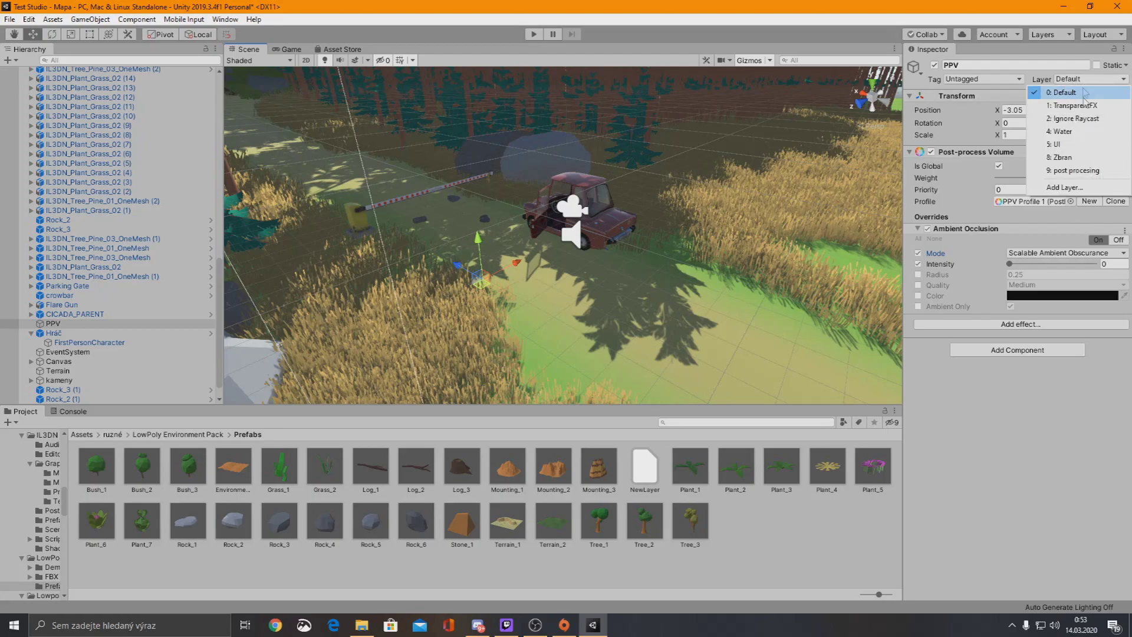
pyautogui.click(1072, 171)
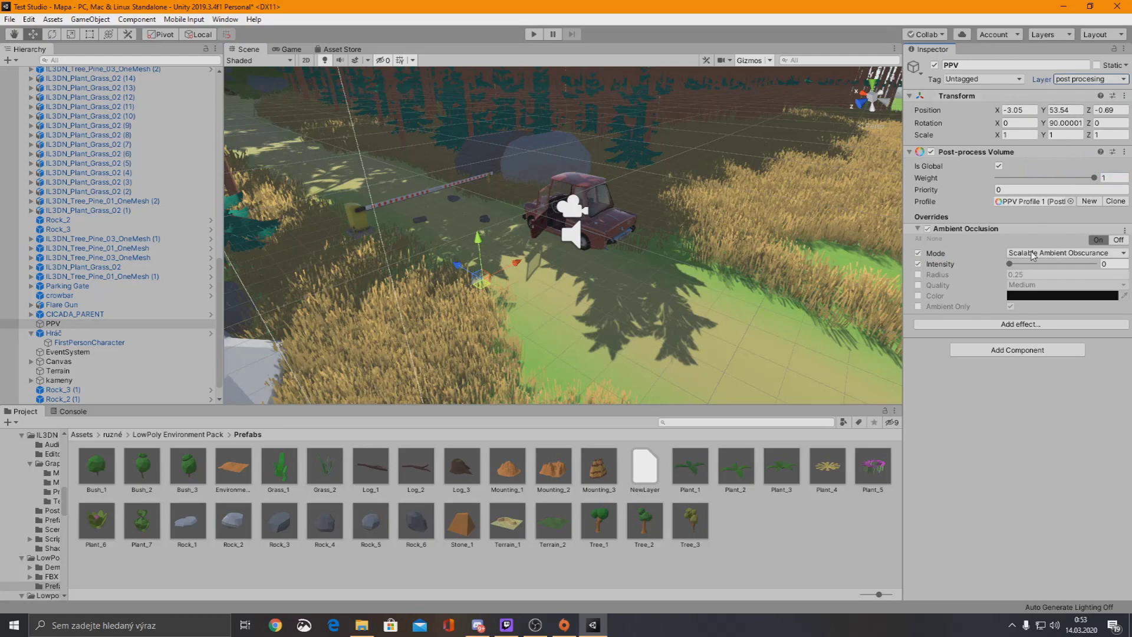
pyautogui.moveTo(1009, 265); pyautogui.dragTo(1130, 255)
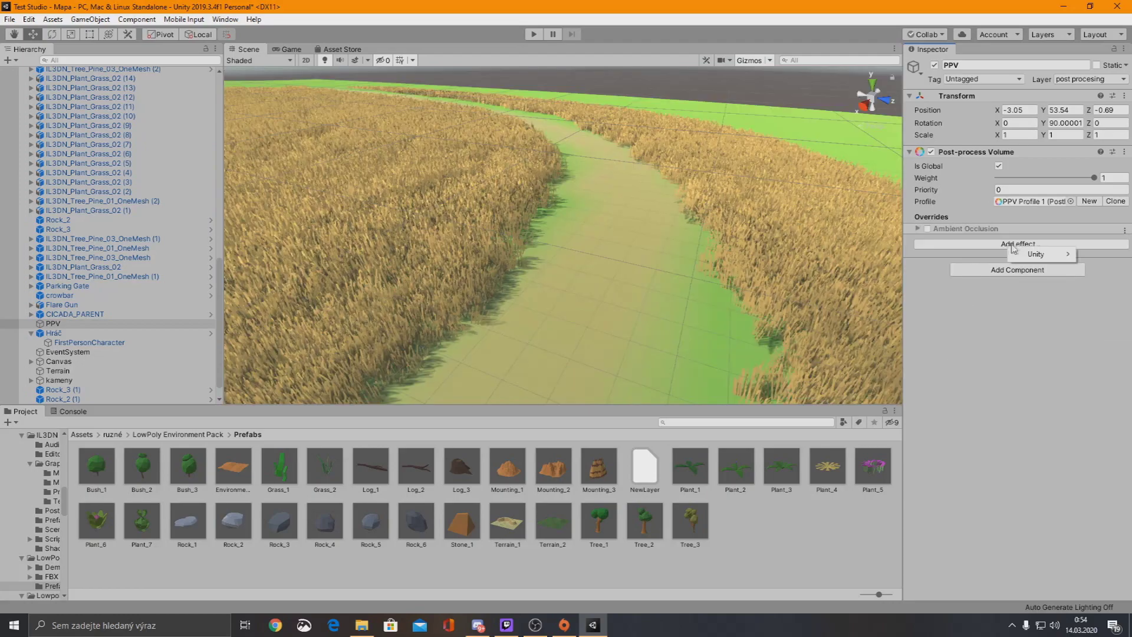
pyautogui.click(1019, 244)
# Add a Color Grading override, enable Post-exposure, and try an orange Color Filter before disabling it
pyautogui.moveTo(1040, 253)
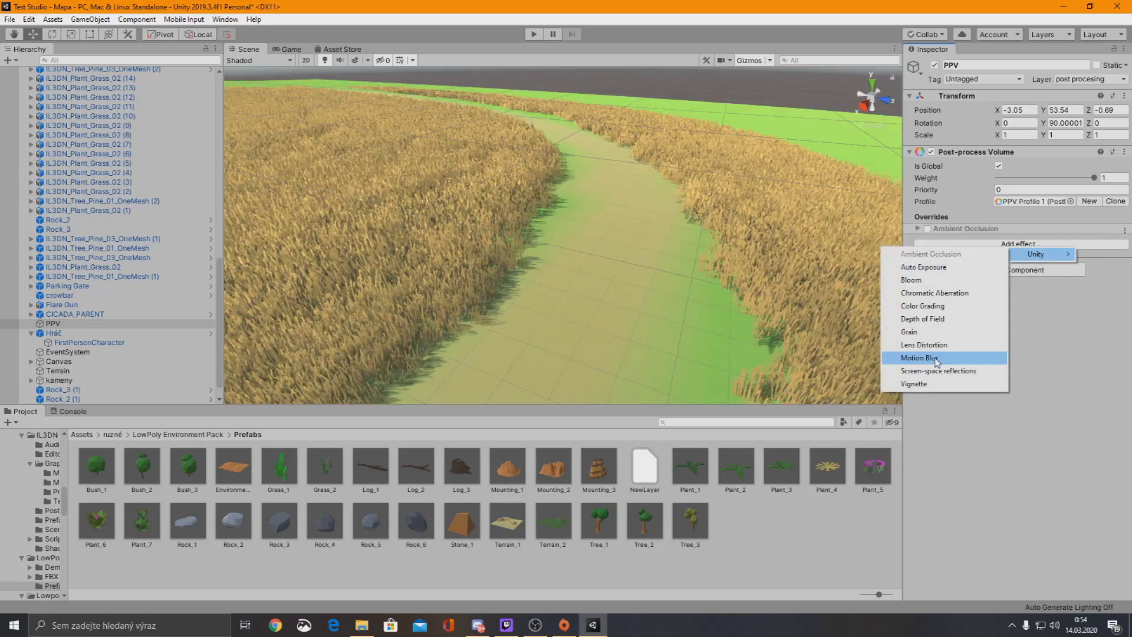
pyautogui.click(923, 305)
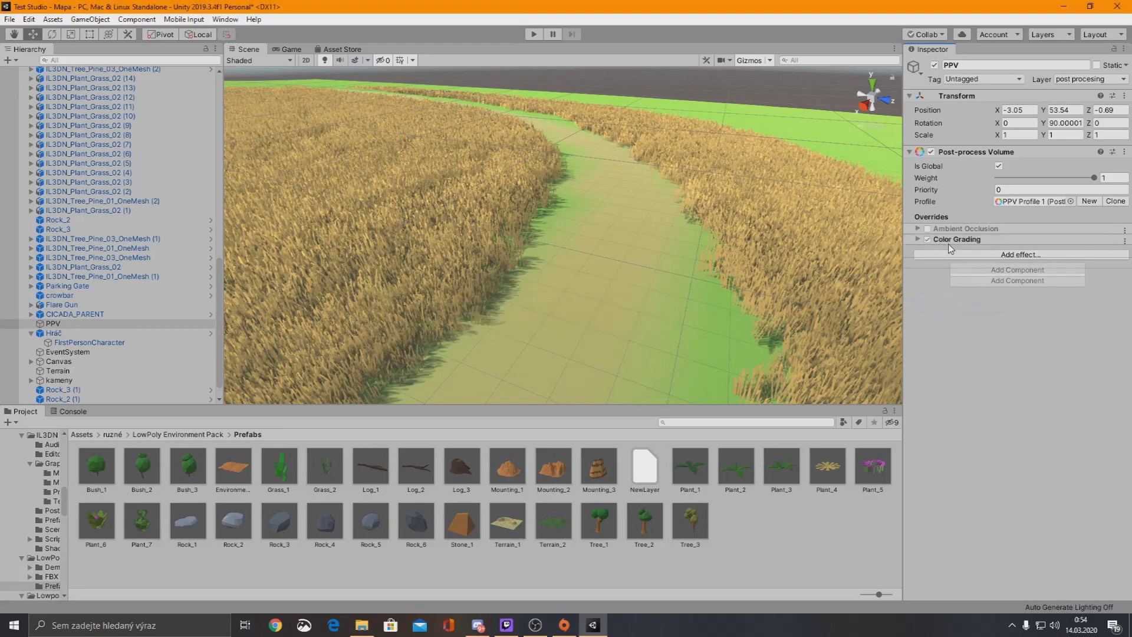
pyautogui.click(919, 240)
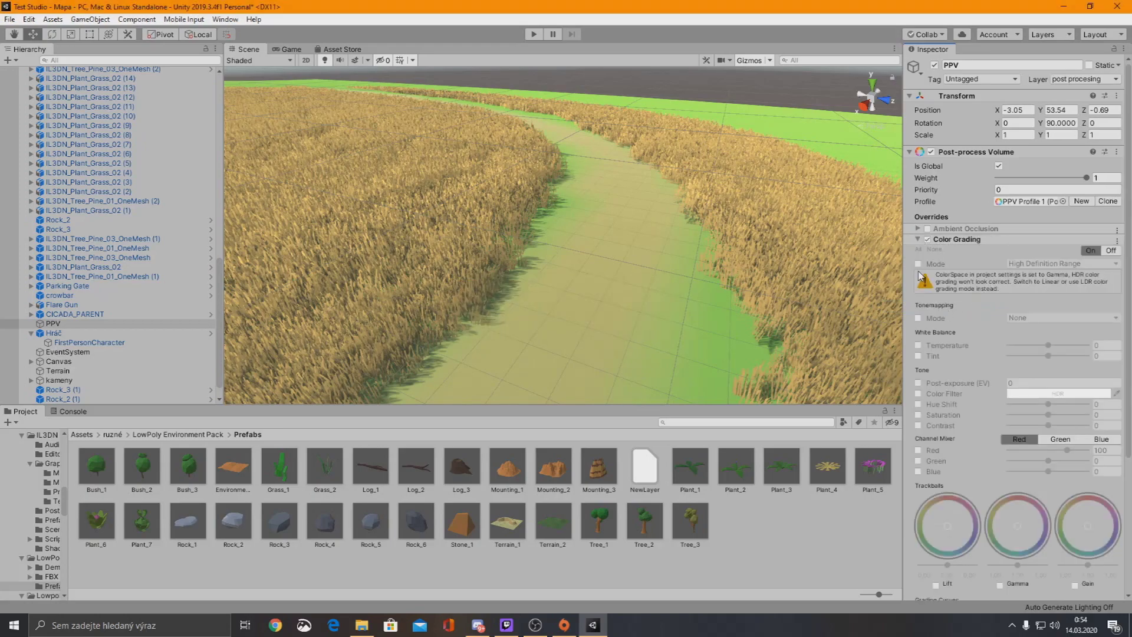
pyautogui.click(919, 384)
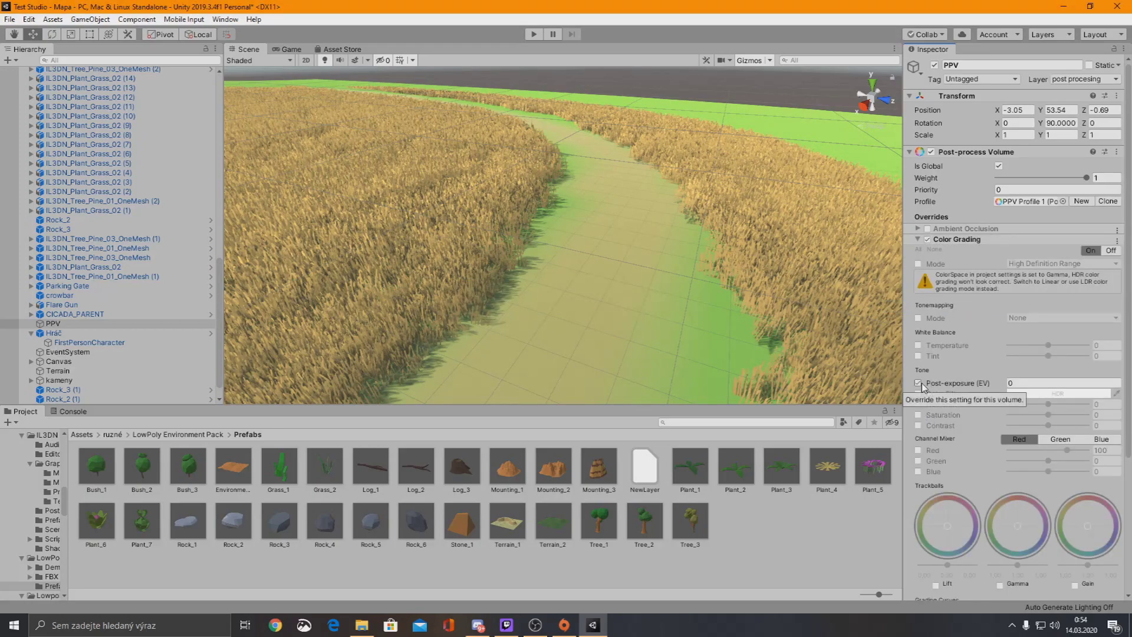
pyautogui.click(1070, 393)
pyautogui.moveTo(132, 112)
pyautogui.mouseDown()
pyautogui.moveTo(124, 86)
pyautogui.moveTo(105, 79)
pyautogui.mouseUp()
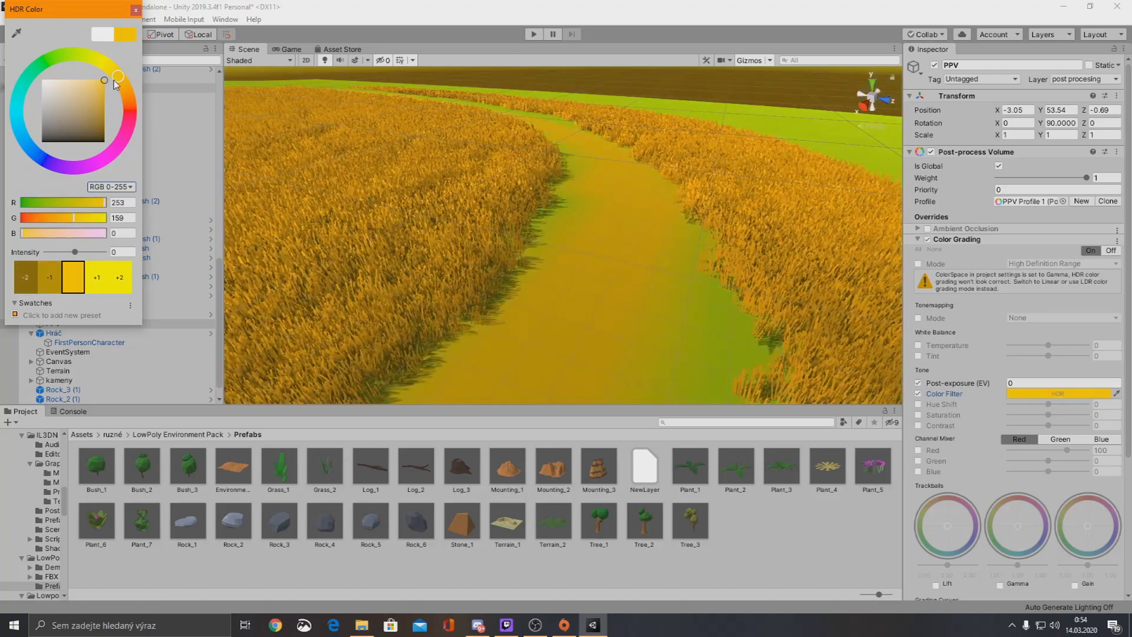
pyautogui.click(919, 393)
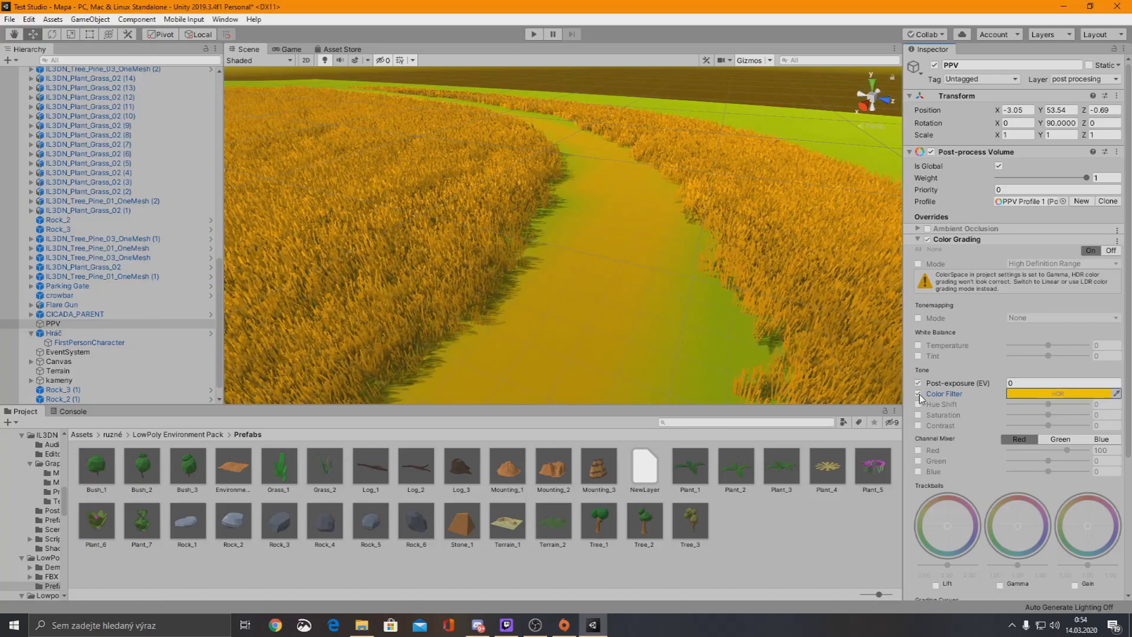
pyautogui.click(918, 393)
# Raise the White Balance Temperature to 70 to warm the forest
pyautogui.click(629, 276)
pyautogui.moveTo(629, 276)
pyautogui.mouseDown(button='right')
pyautogui.moveTo(659, 232)
pyautogui.moveTo(398, 228)
pyautogui.mouseUp(button='right')
pyautogui.press('w')
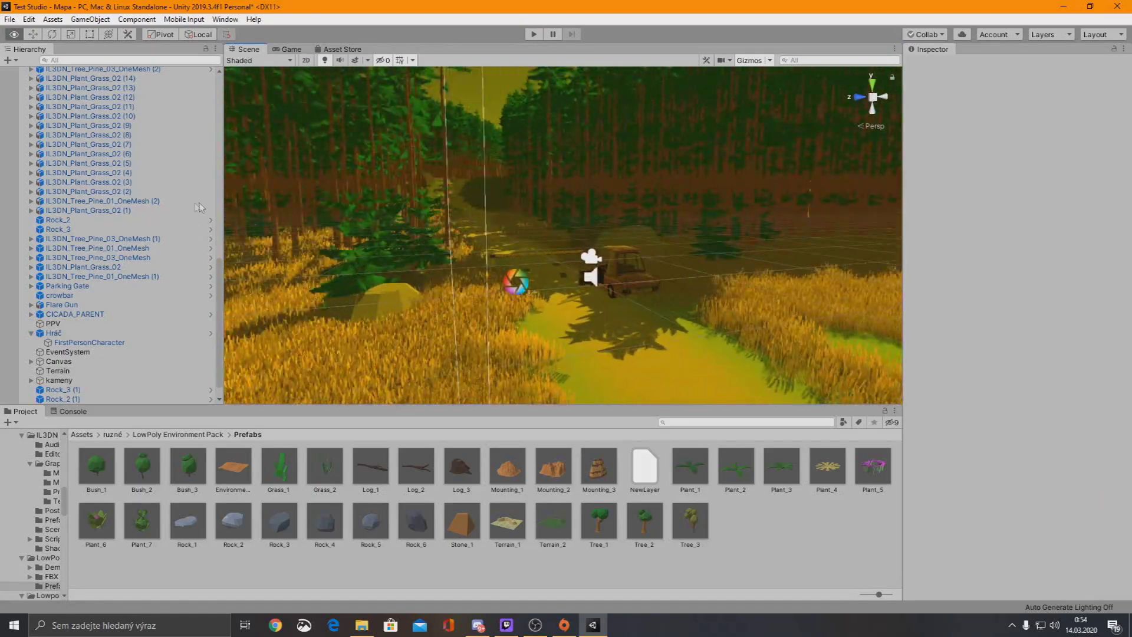
pyautogui.moveTo(399, 229); pyautogui.dragTo(551, 262, button='right')
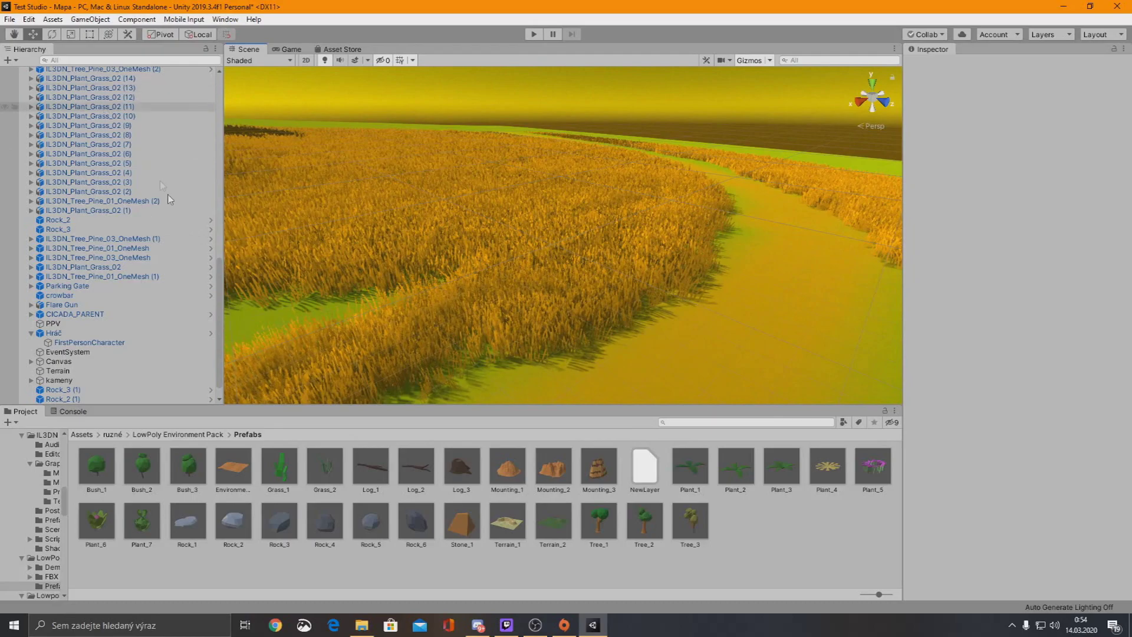
pyautogui.click(53, 323)
pyautogui.moveTo(1072, 355)
pyautogui.mouseDown()
pyautogui.moveTo(1096, 349)
pyautogui.moveTo(1074, 350)
pyautogui.mouseUp()
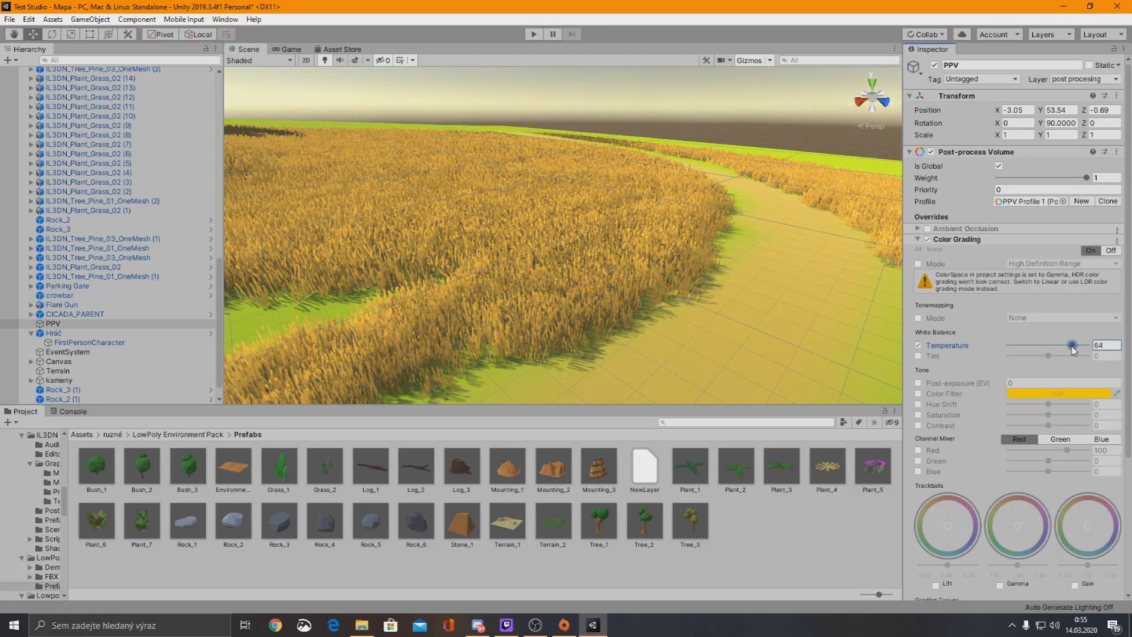
pyautogui.click(755, 313)
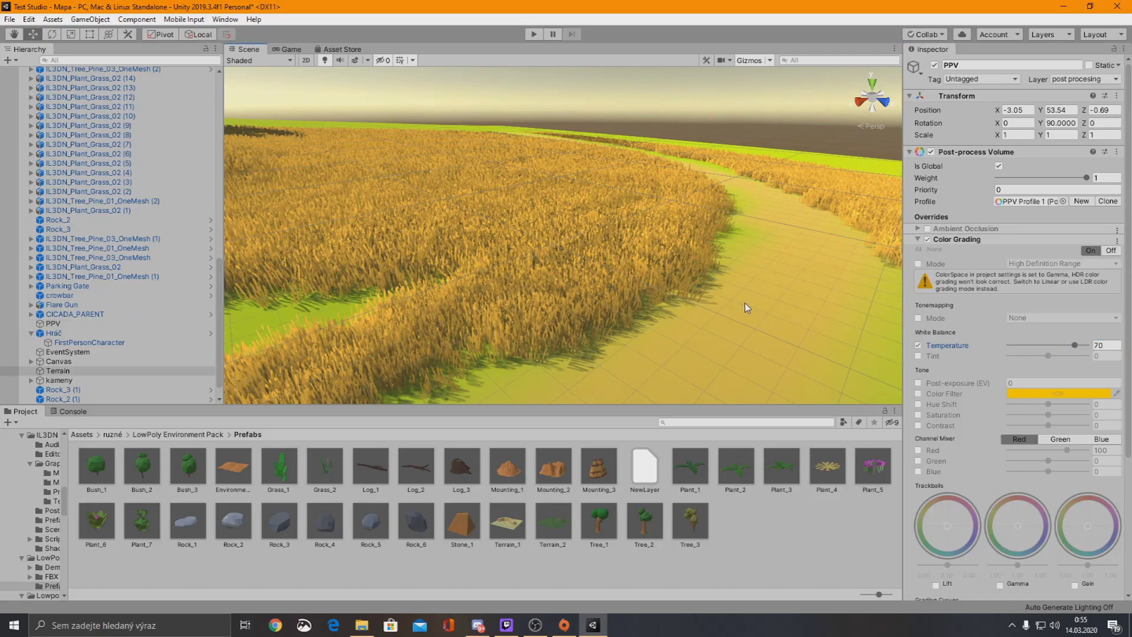
pyautogui.hotkey('ctrl', 'z')
pyautogui.click(1020, 255)
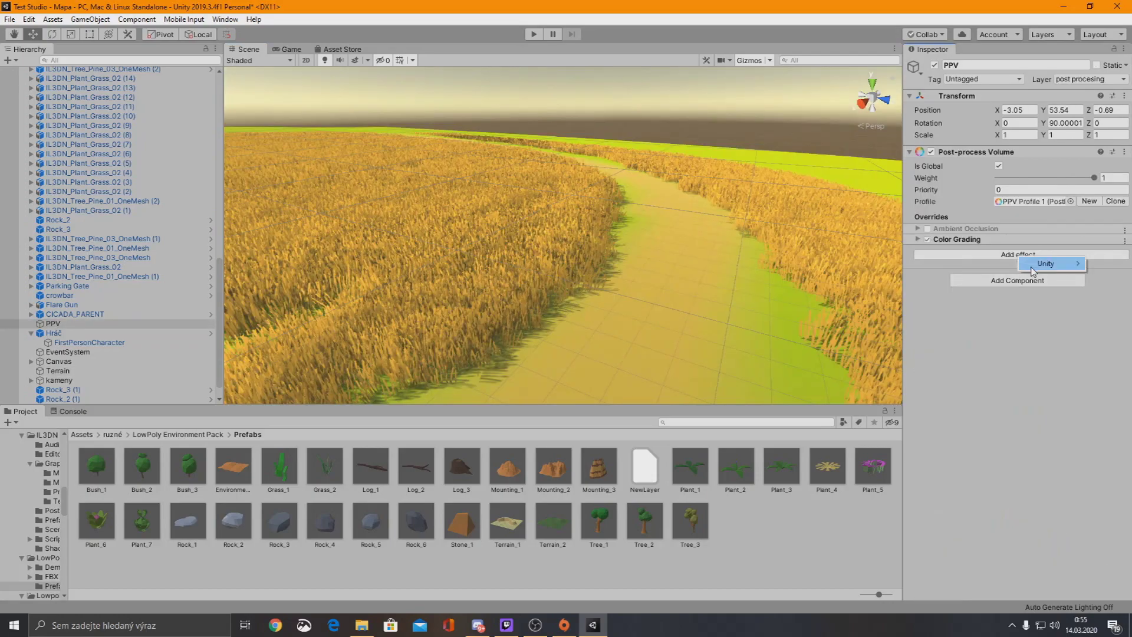
# Add a Motion Blur override and start play mode to preview it
pyautogui.moveTo(1034, 264)
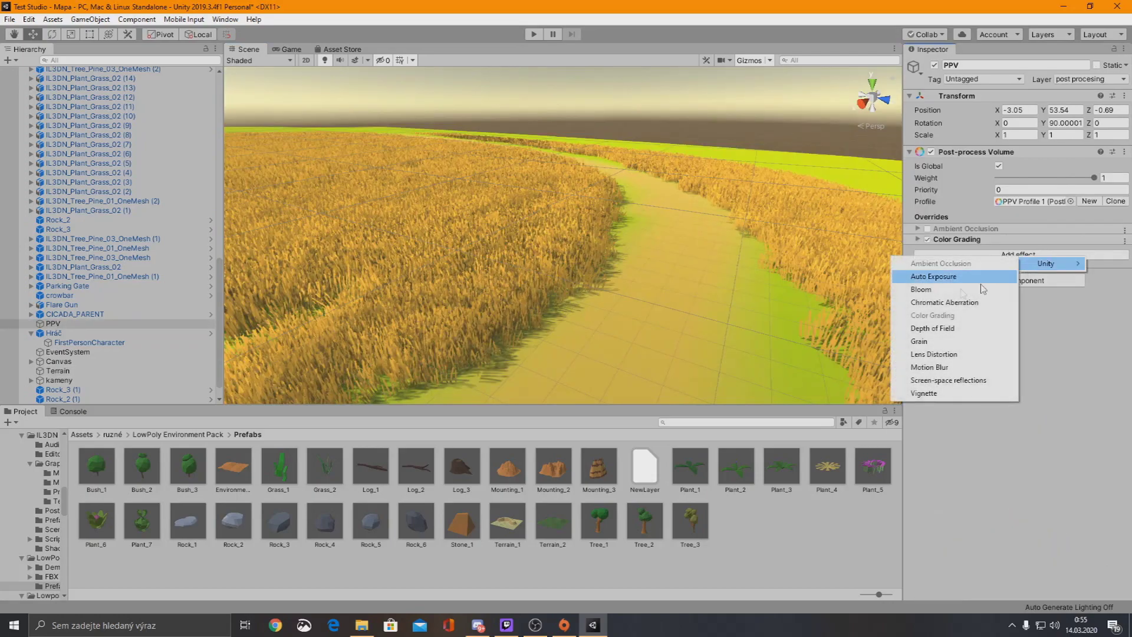
pyautogui.click(956, 368)
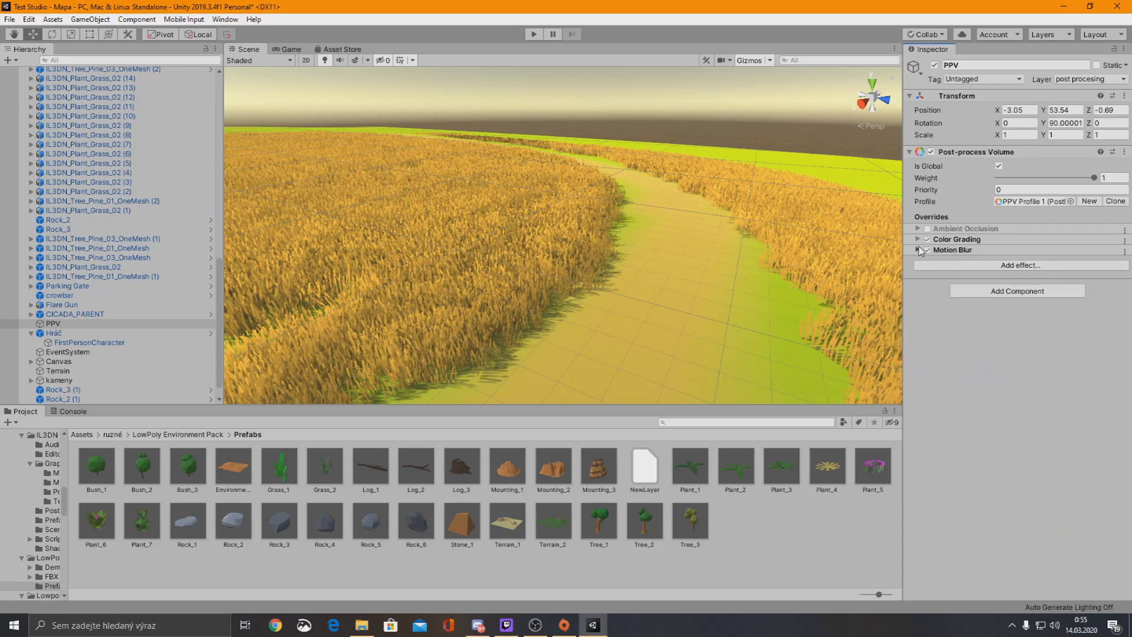
pyautogui.click(919, 250)
pyautogui.click(531, 35)
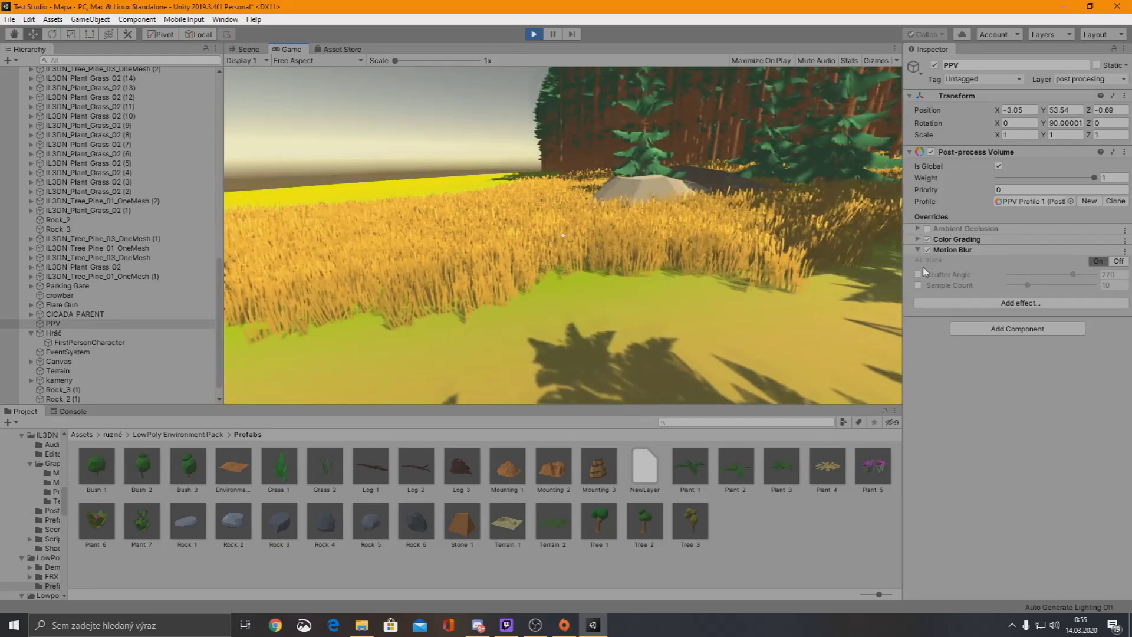
# Set Motion Blur Shutter Angle 360 and Sample Count 32, compare it off and on, then stop play
pyautogui.click(918, 274)
pyautogui.click(919, 285)
pyautogui.moveTo(1029, 286)
pyautogui.mouseDown()
pyautogui.moveTo(1092, 293)
pyautogui.moveTo(1096, 275)
pyautogui.mouseUp()
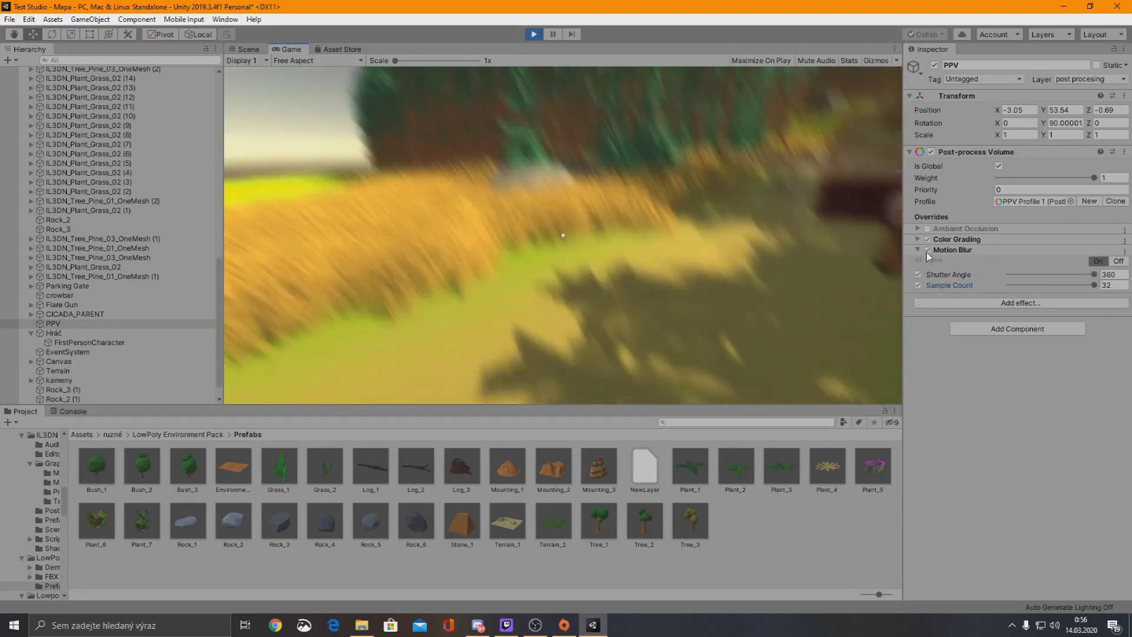
pyautogui.click(928, 250)
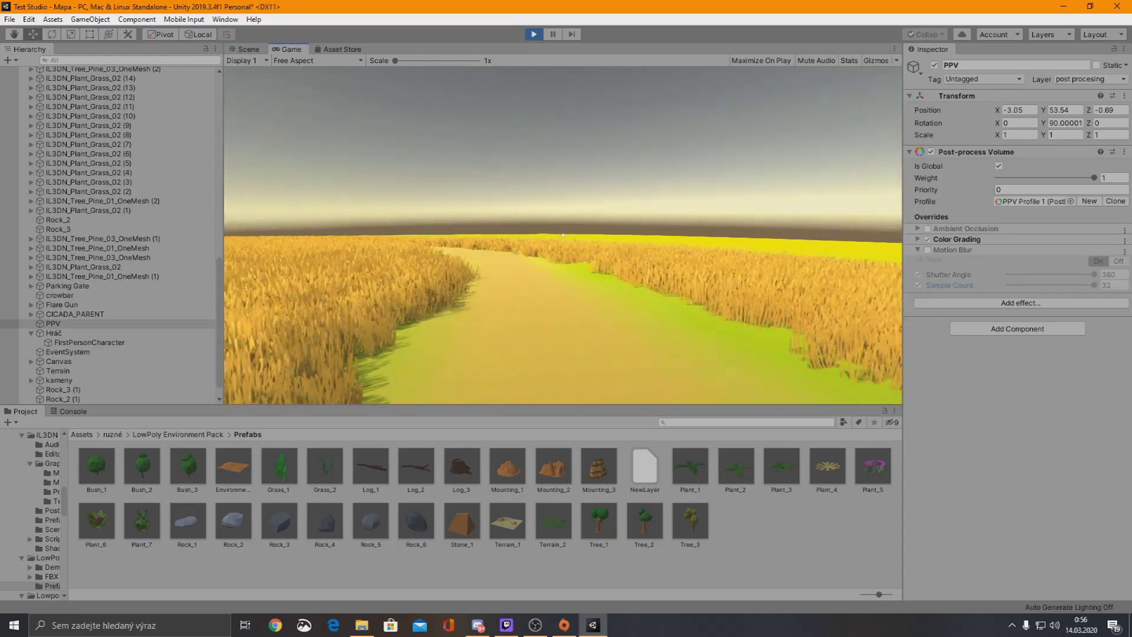
pyautogui.click(928, 250)
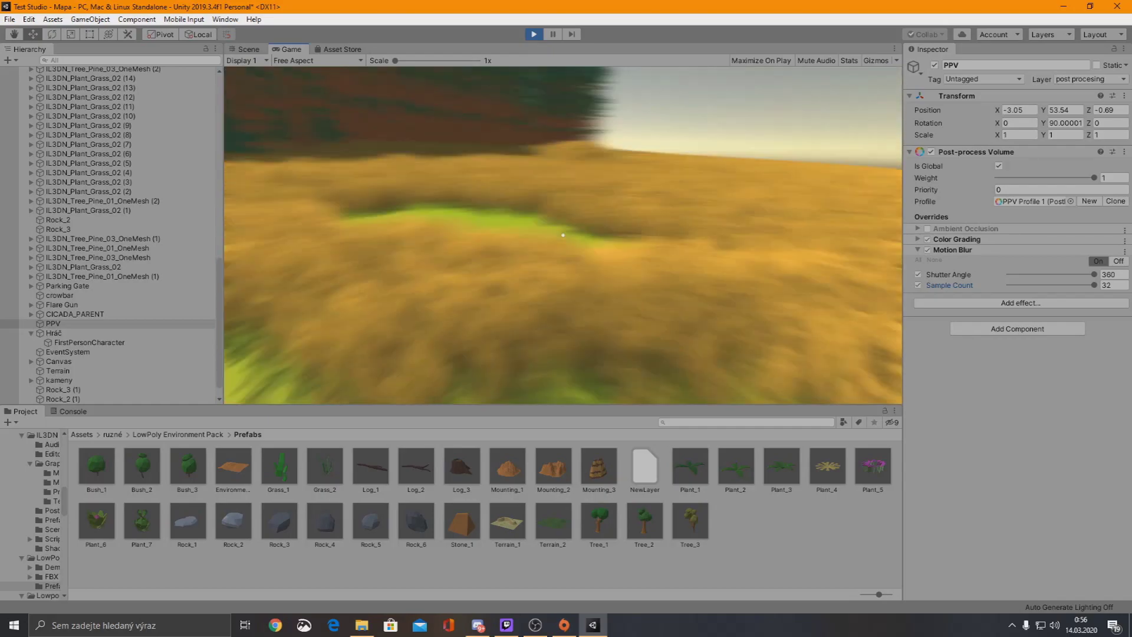
pyautogui.hotkey('ctrl', 'p')
pyautogui.click(1016, 266)
# Add a Depth Of Field override with Aperture enabled, then run the game to preview it
pyautogui.moveTo(1041, 274)
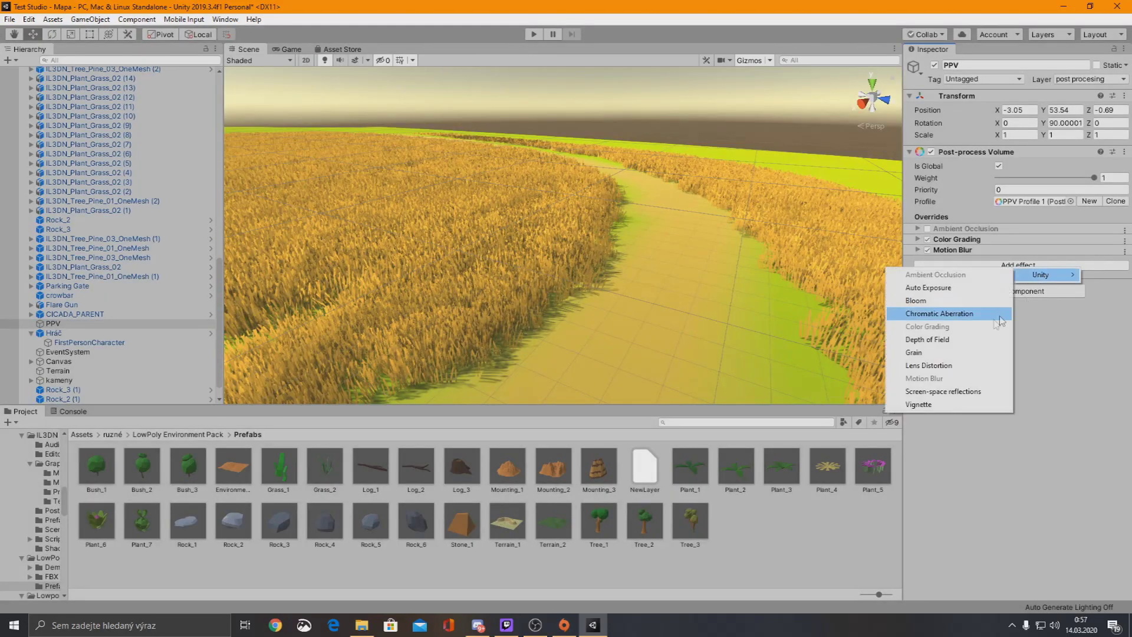
pyautogui.click(949, 342)
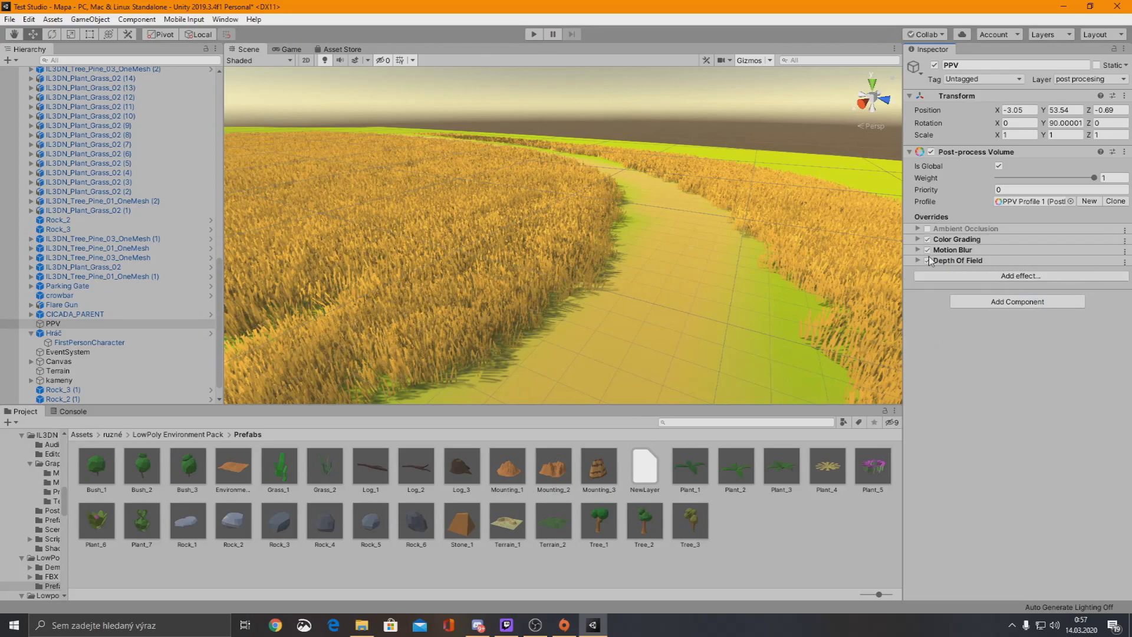
pyautogui.click(918, 260)
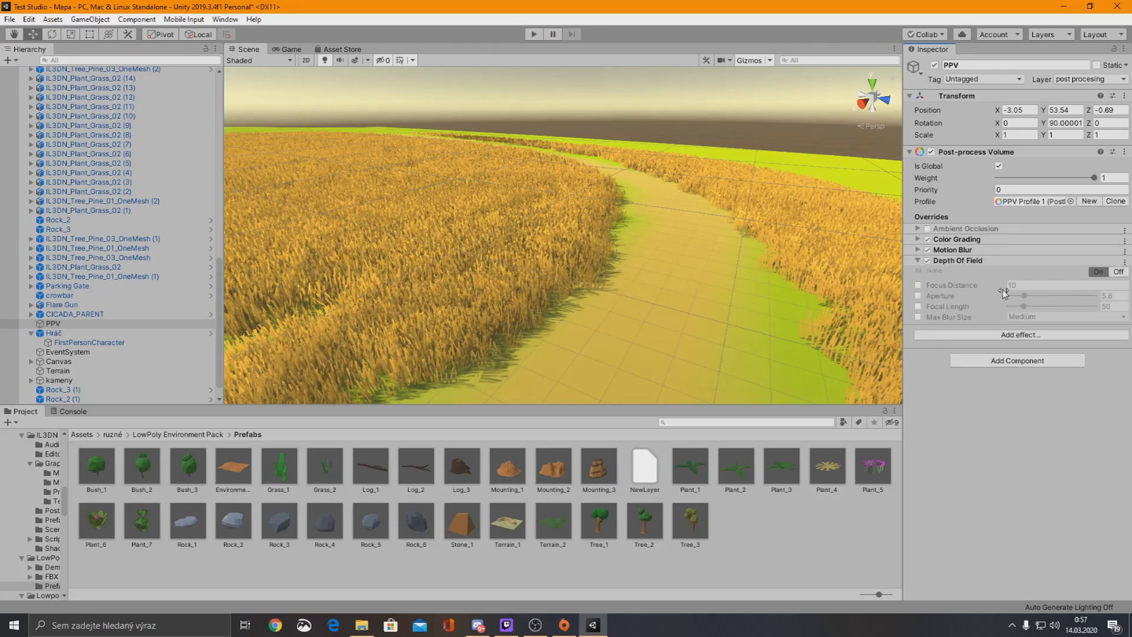
pyautogui.click(919, 296)
pyautogui.click(918, 261)
pyautogui.click(532, 34)
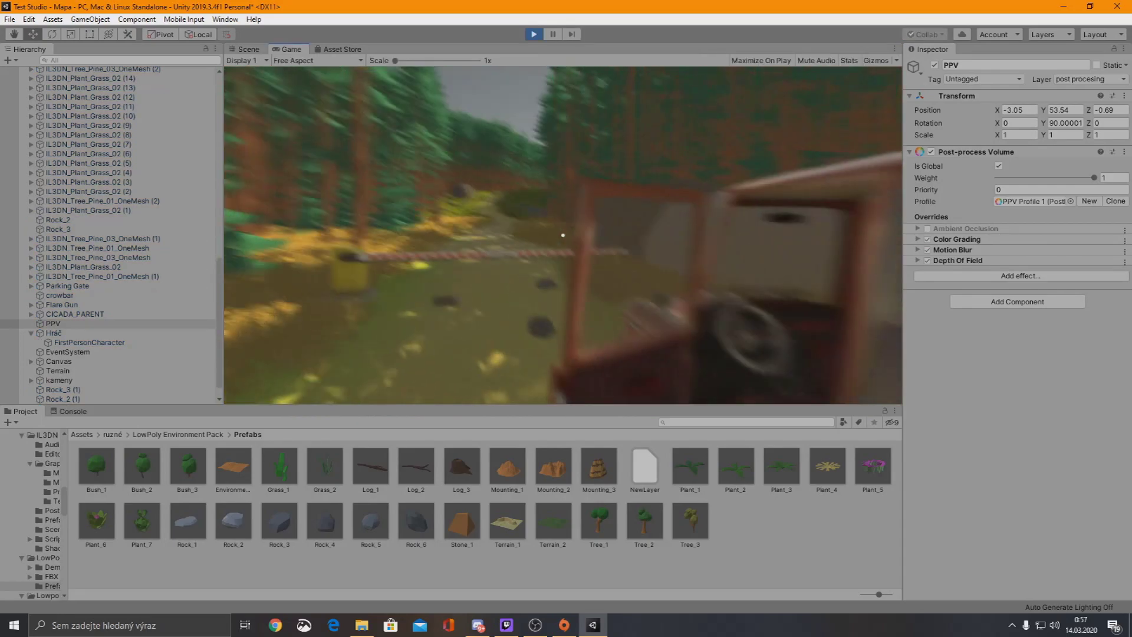
pyautogui.press('w')
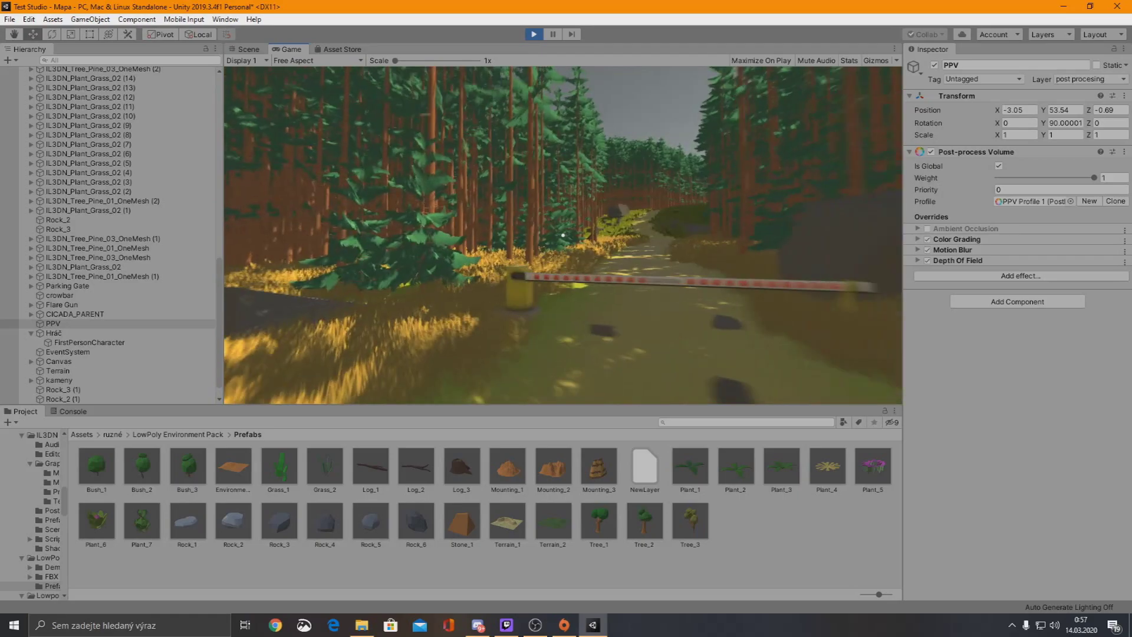
pyautogui.press('w')
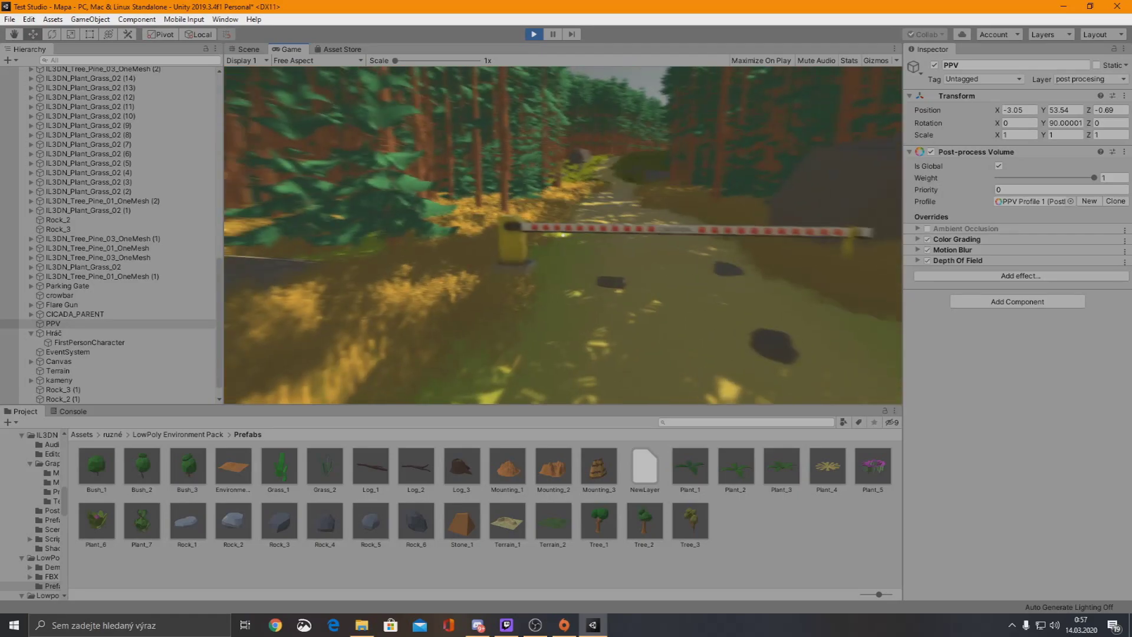
pyautogui.press('w')
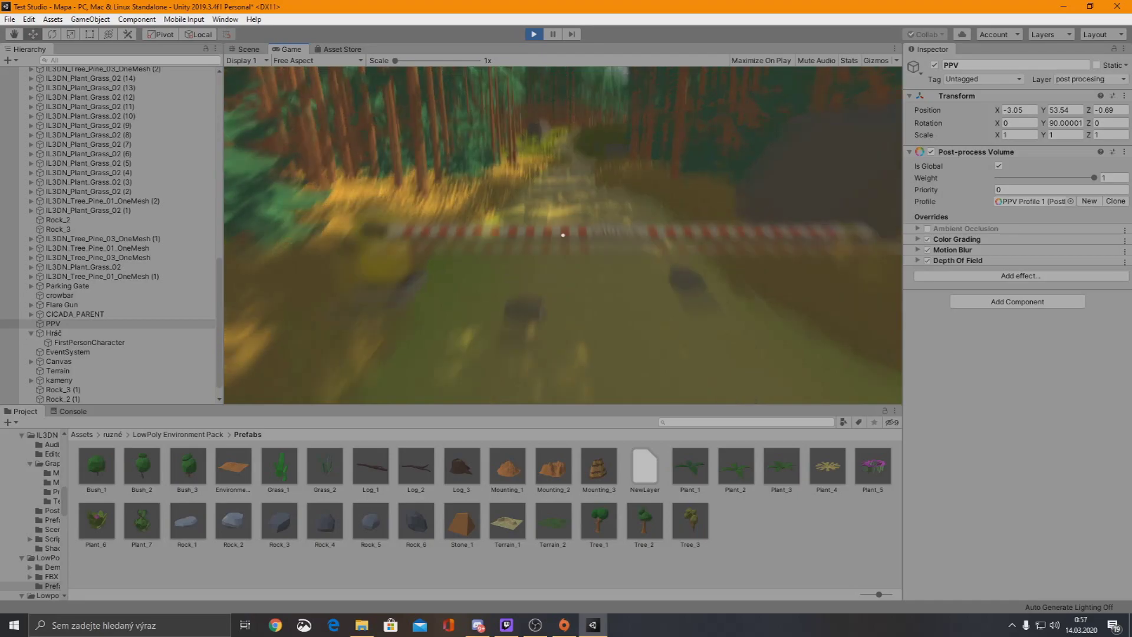
pyautogui.press('w')
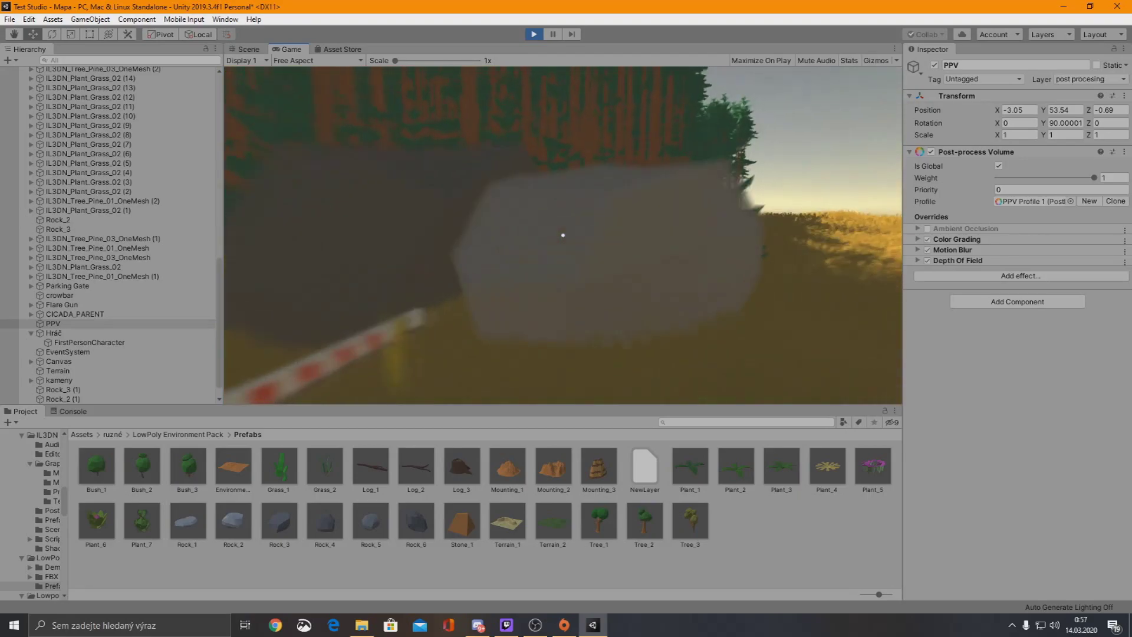
pyautogui.hotkey('ctrl', 'p')
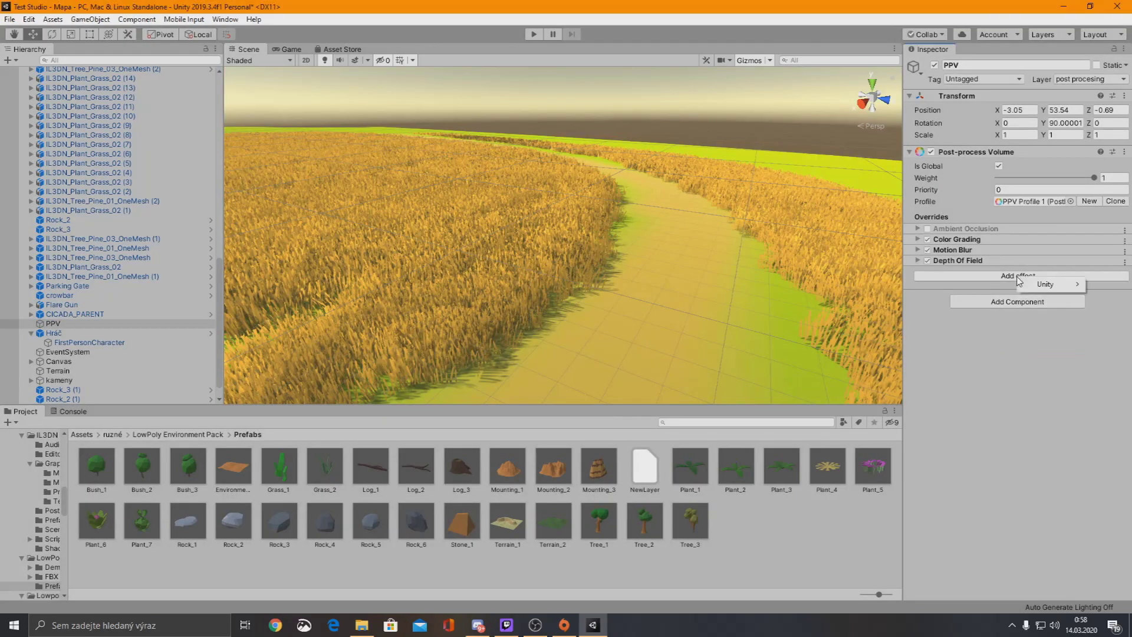
# Add a Bloom override to the volume with Intensity 9
pyautogui.moveTo(1048, 286)
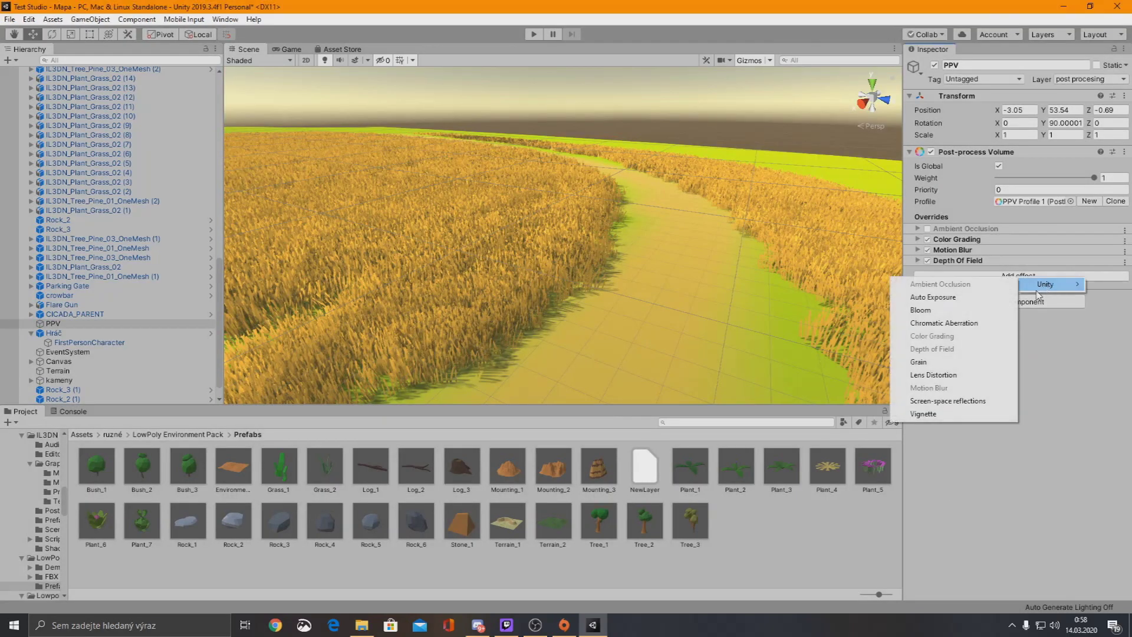
pyautogui.click(959, 312)
pyautogui.click(918, 271)
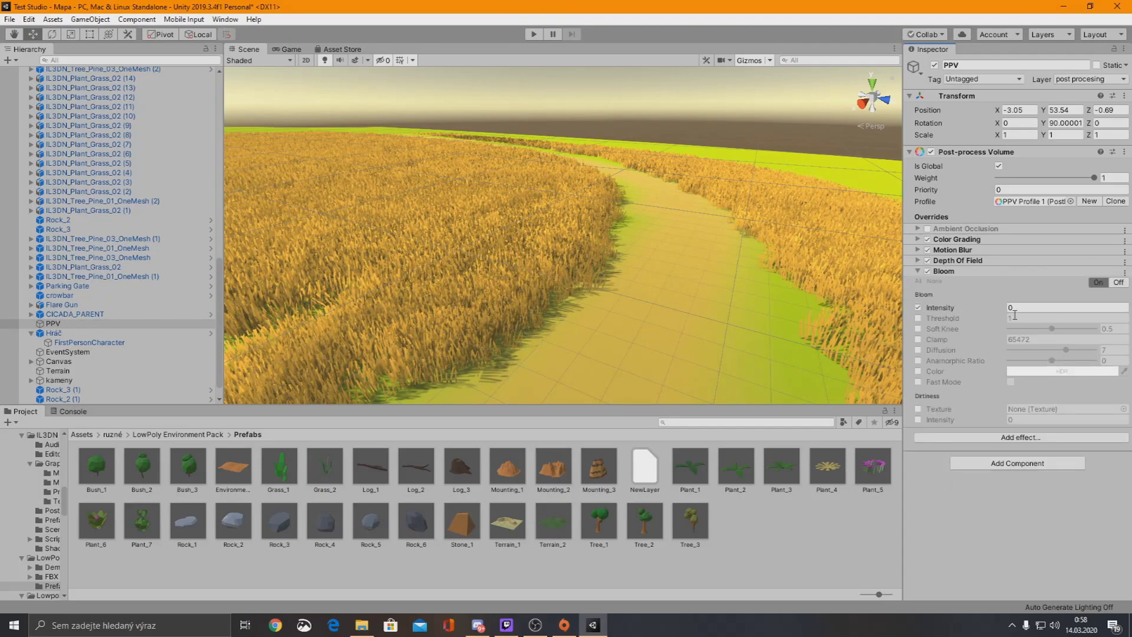
pyautogui.write('215')
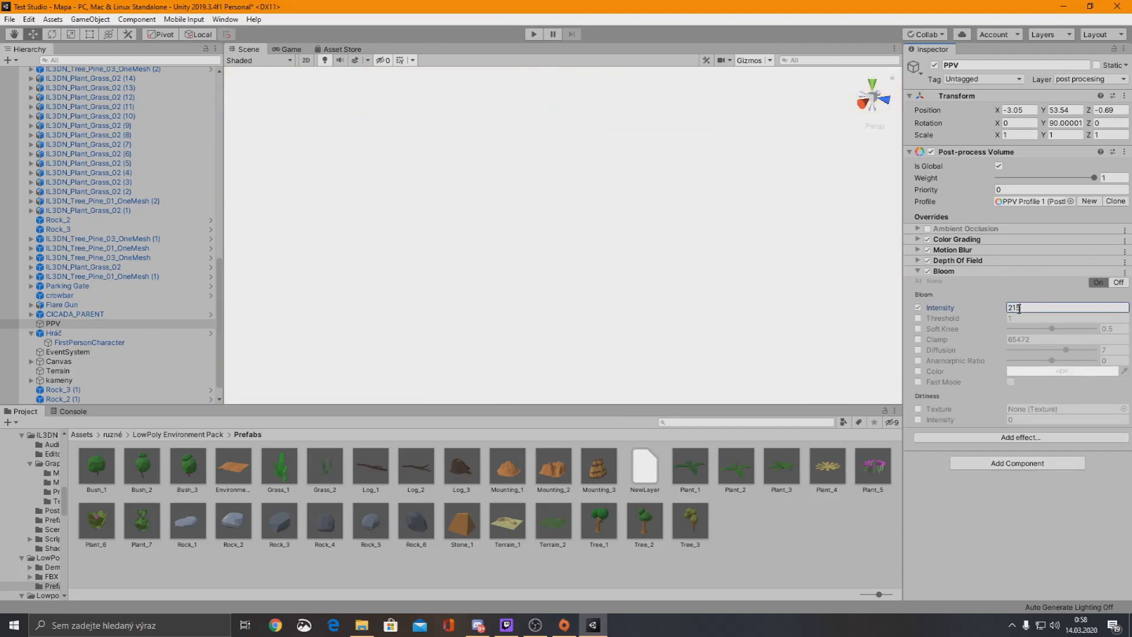
pyautogui.press('BackSpace')
pyautogui.press('BackSpace')
pyautogui.press('BackSpace')
pyautogui.write('9')
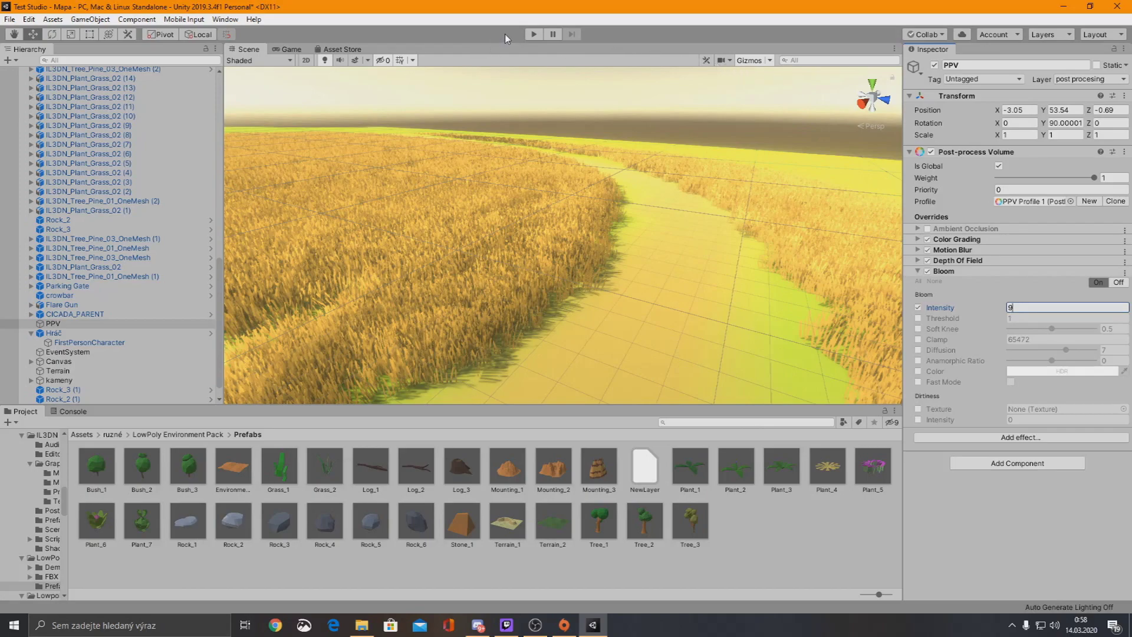
# In play mode, switch Bloom off and back on to compare the glow
pyautogui.click(534, 34)
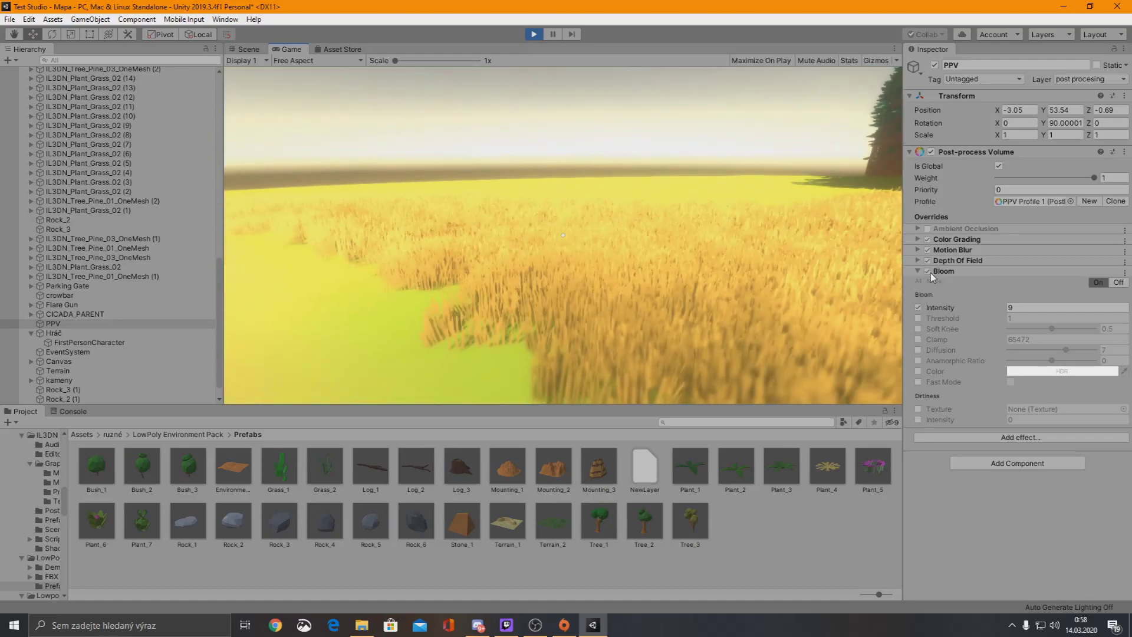
pyautogui.click(928, 272)
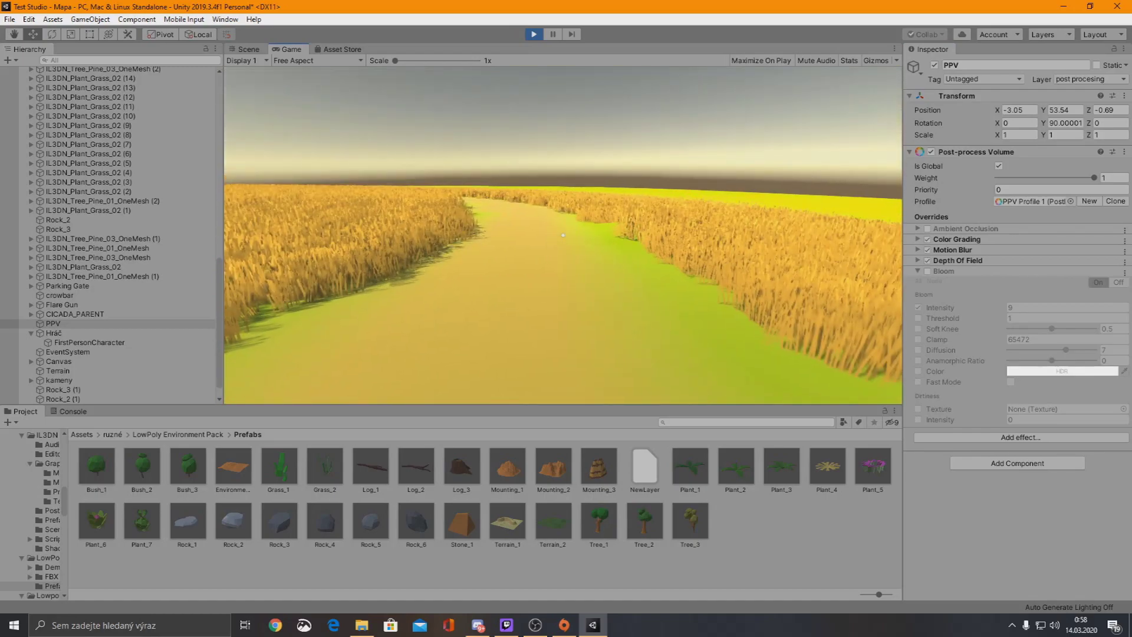
pyautogui.click(927, 271)
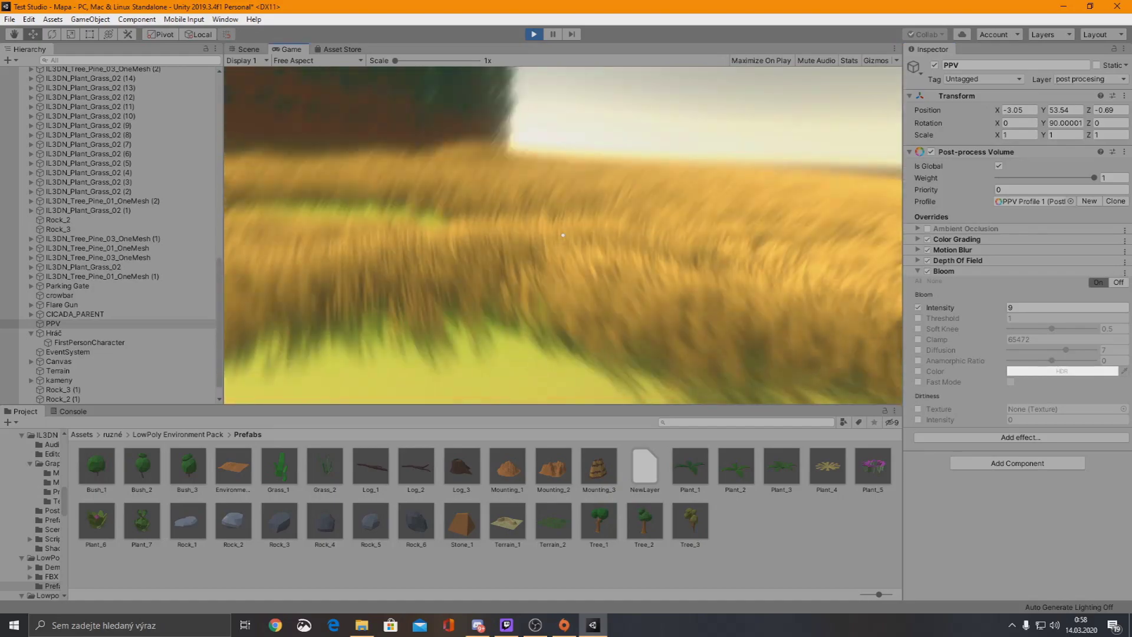
# Lower the Bloom Intensity to 6 and collapse the Bloom settings
pyautogui.click(1023, 306)
pyautogui.write('6')
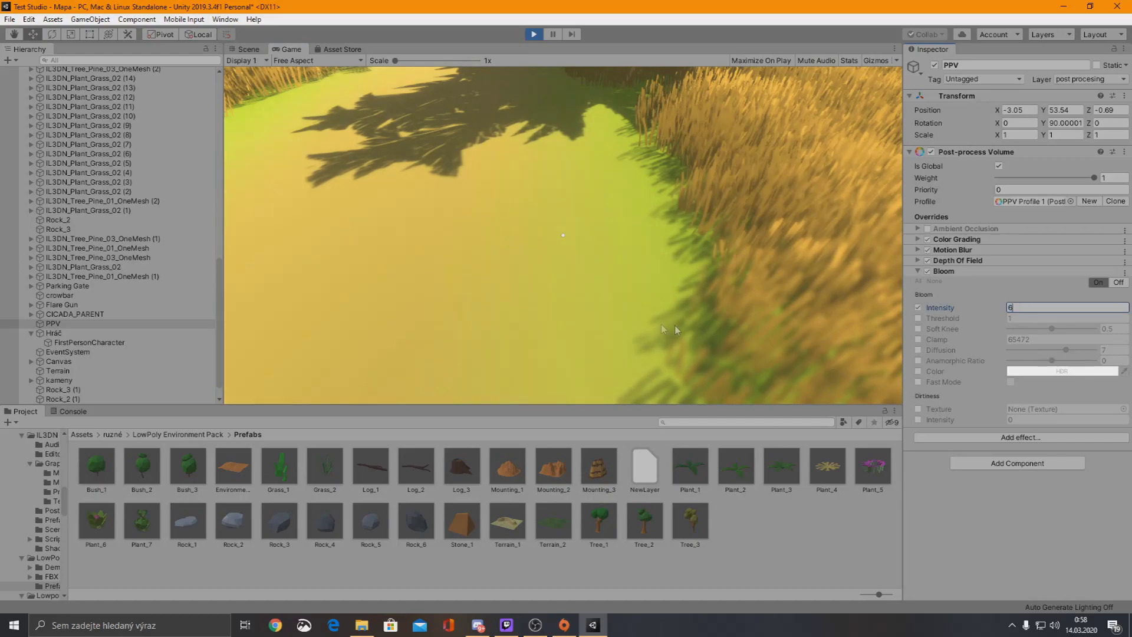
pyautogui.click(703, 332)
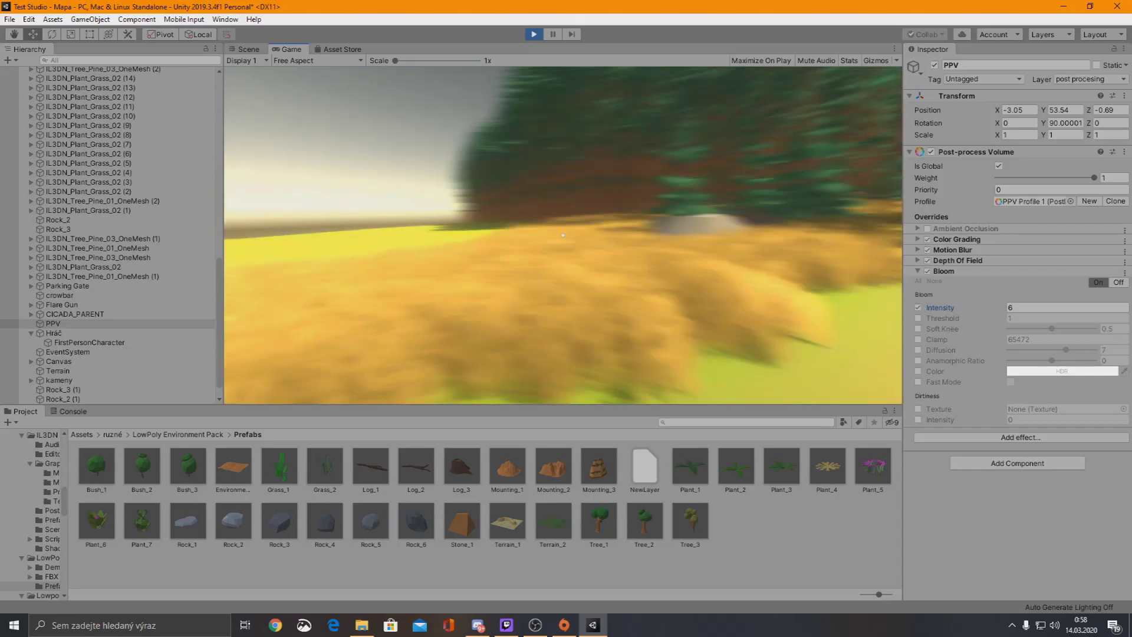
pyautogui.press('Escape')
pyautogui.click(1030, 271)
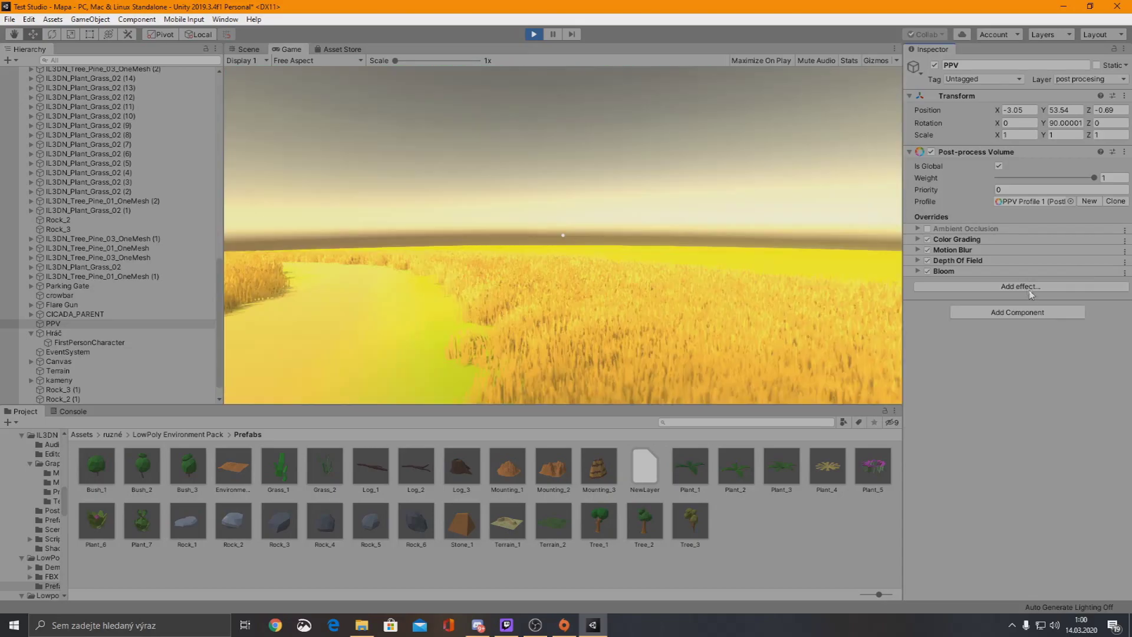
# Add a Chromatic Aberration override with its intensity enabled and set to about 0.42
pyautogui.click(1028, 288)
pyautogui.moveTo(1059, 296)
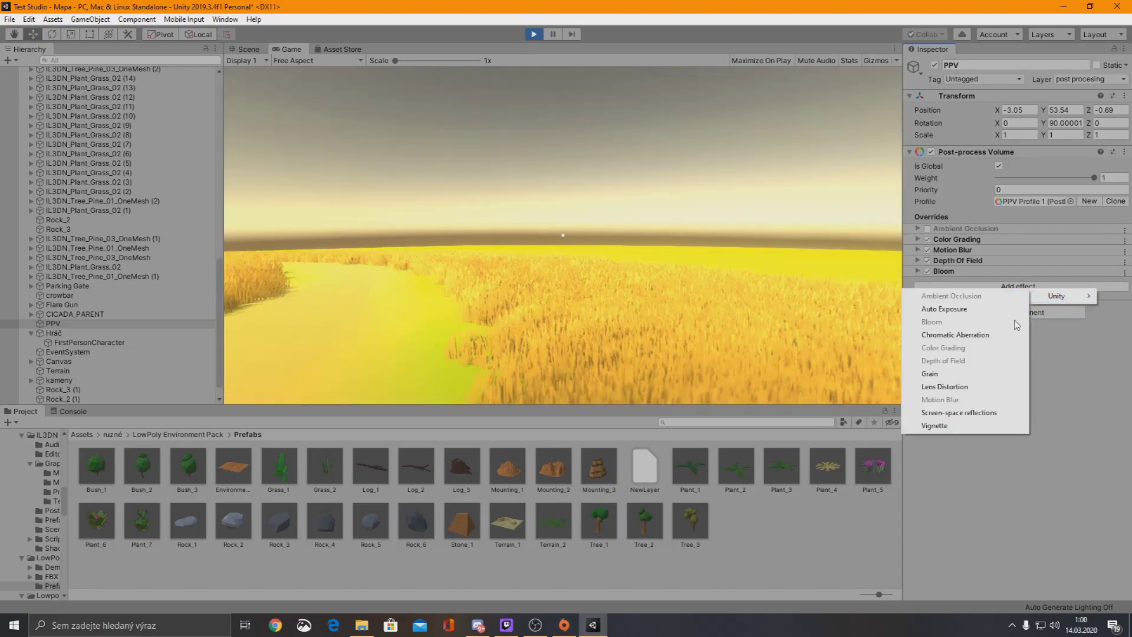
pyautogui.click(976, 334)
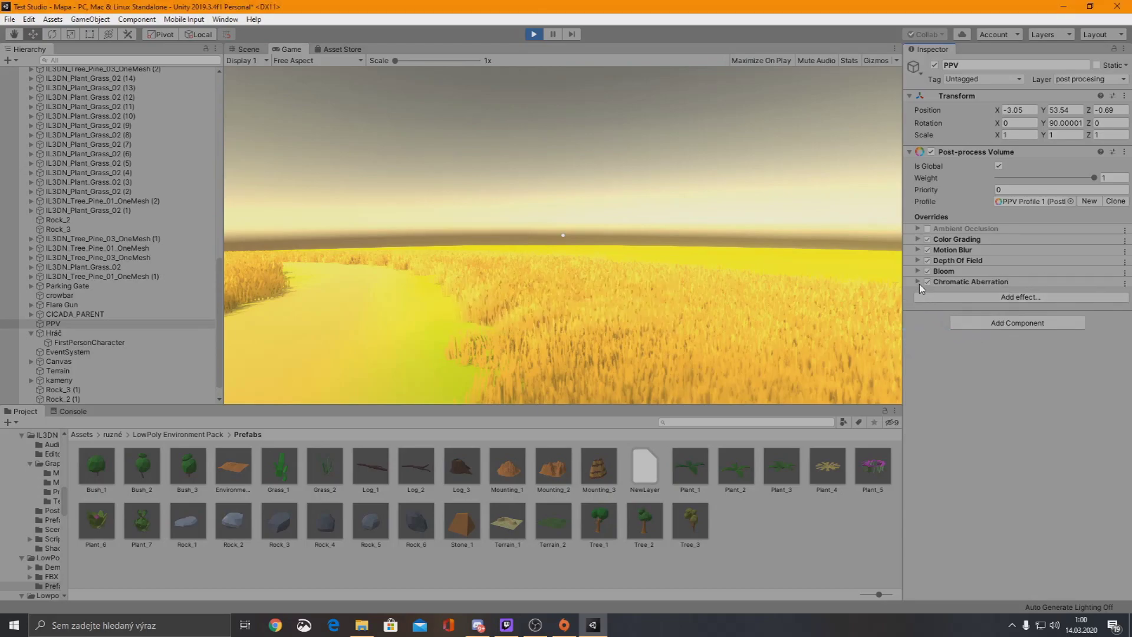
pyautogui.click(918, 282)
pyautogui.click(918, 306)
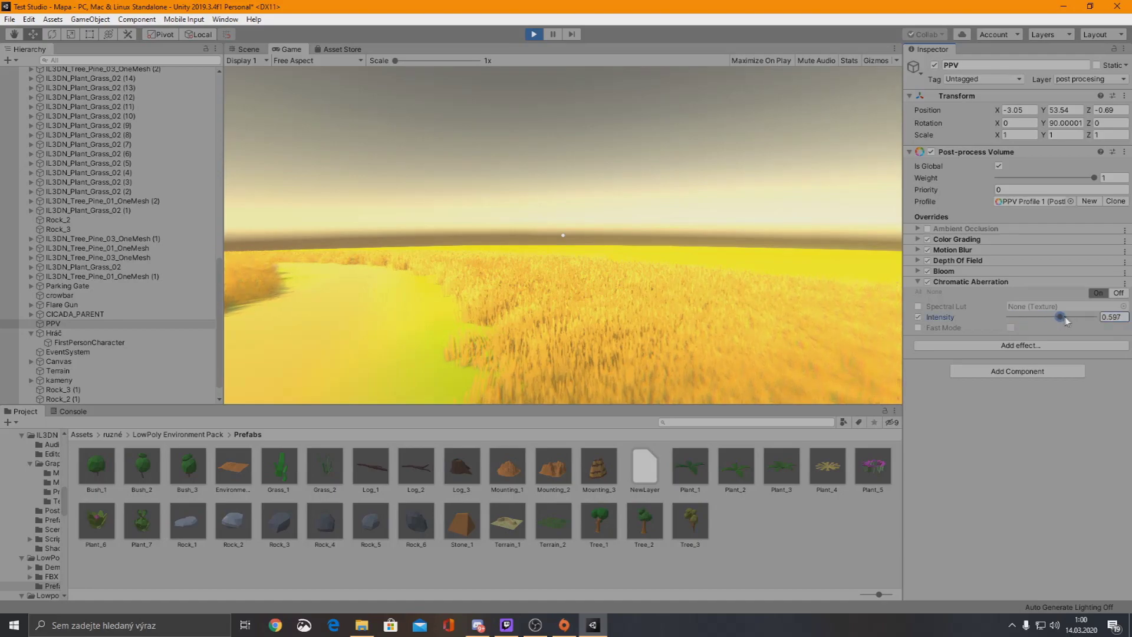
pyautogui.moveTo(1094, 317)
pyautogui.mouseDown()
pyautogui.moveTo(1044, 319)
pyautogui.moveTo(1066, 315)
pyautogui.mouseUp()
# Restart play mode to preview the chromatic aberration, then exit play mode
pyautogui.click(540, 35)
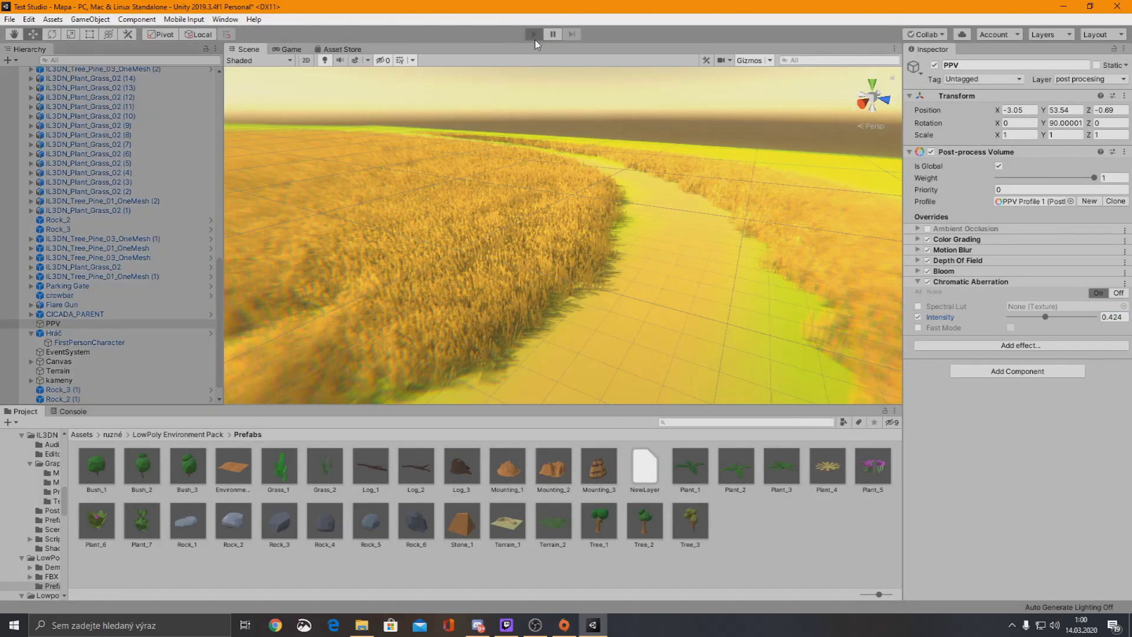
pyautogui.click(535, 36)
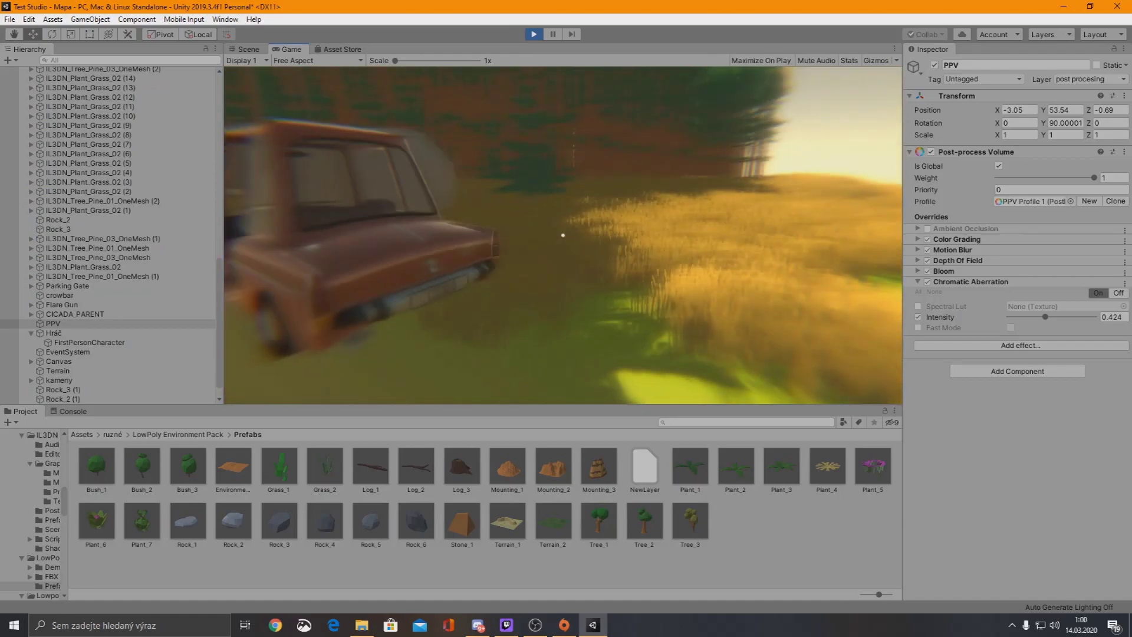
pyautogui.hotkey('ctrl', 'p')
pyautogui.click(976, 298)
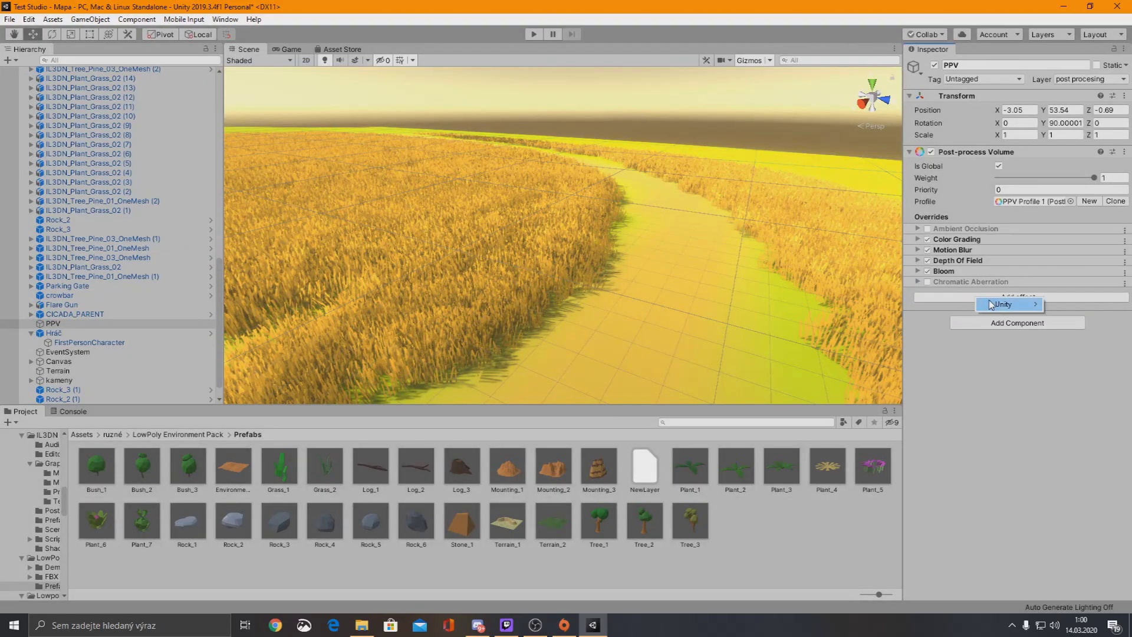
# Add a Lens Distortion override and push its intensity to about −96
pyautogui.moveTo(991, 305)
pyautogui.click(922, 409)
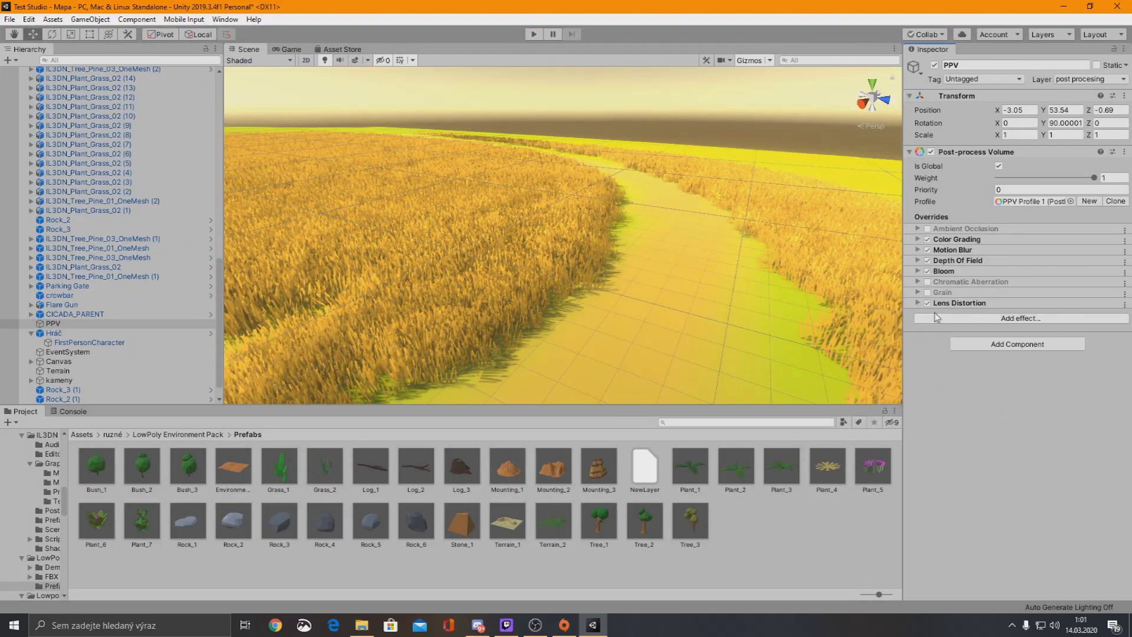
pyautogui.click(918, 303)
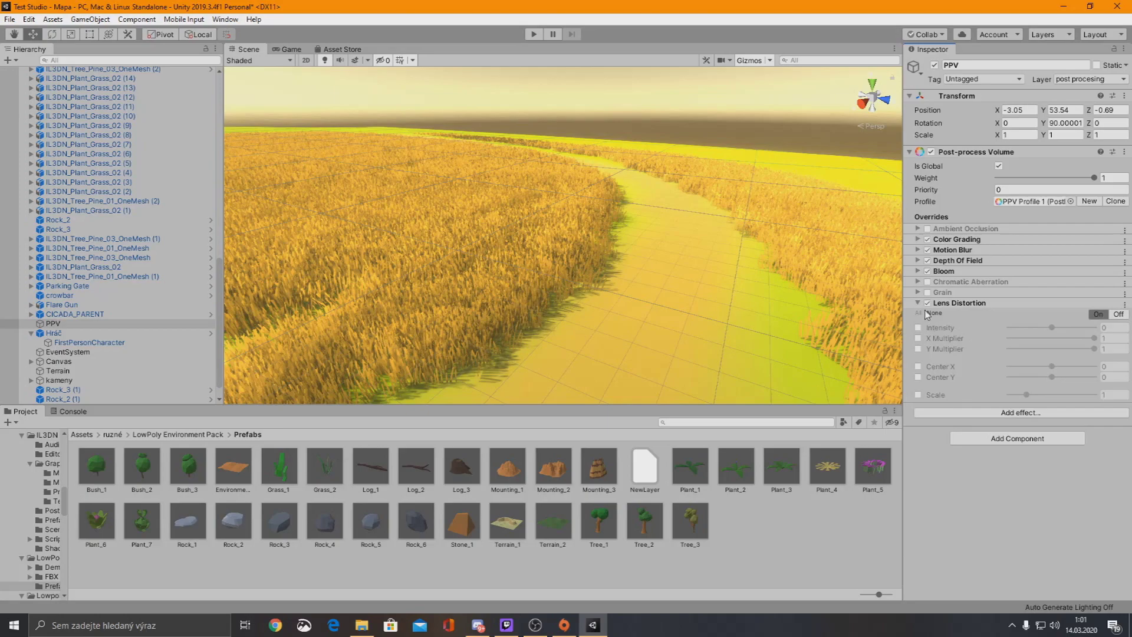
pyautogui.moveTo(1060, 334)
pyautogui.mouseDown()
pyautogui.moveTo(1007, 333)
pyautogui.moveTo(1120, 337)
pyautogui.moveTo(1012, 338)
pyautogui.mouseUp()
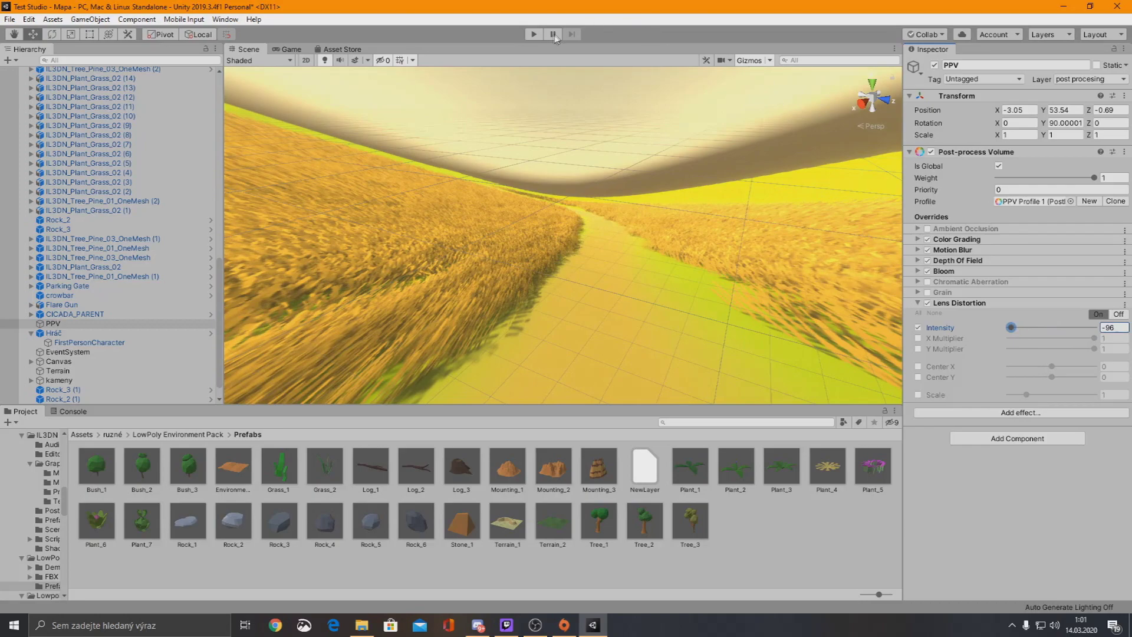
# Preview the lens distortion warp in play mode, then exit play mode
pyautogui.click(534, 35)
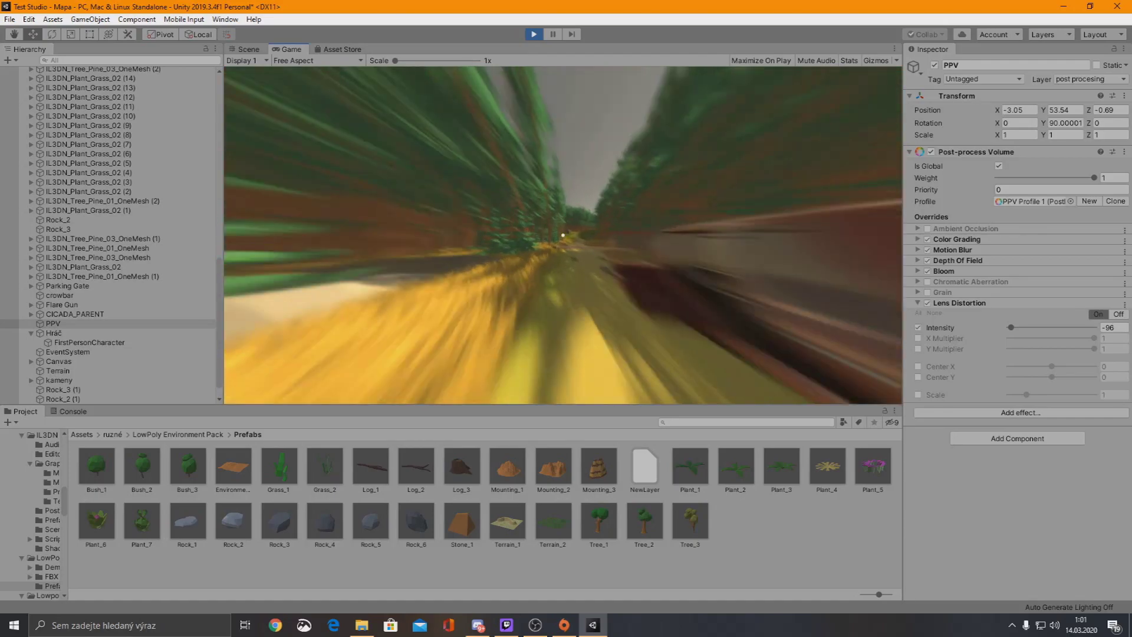
pyautogui.hotkey('ctrl', 'p')
pyautogui.click(1044, 317)
# Add Screen Space Reflections and Vignette overrides to the profile
pyautogui.moveTo(1062, 329)
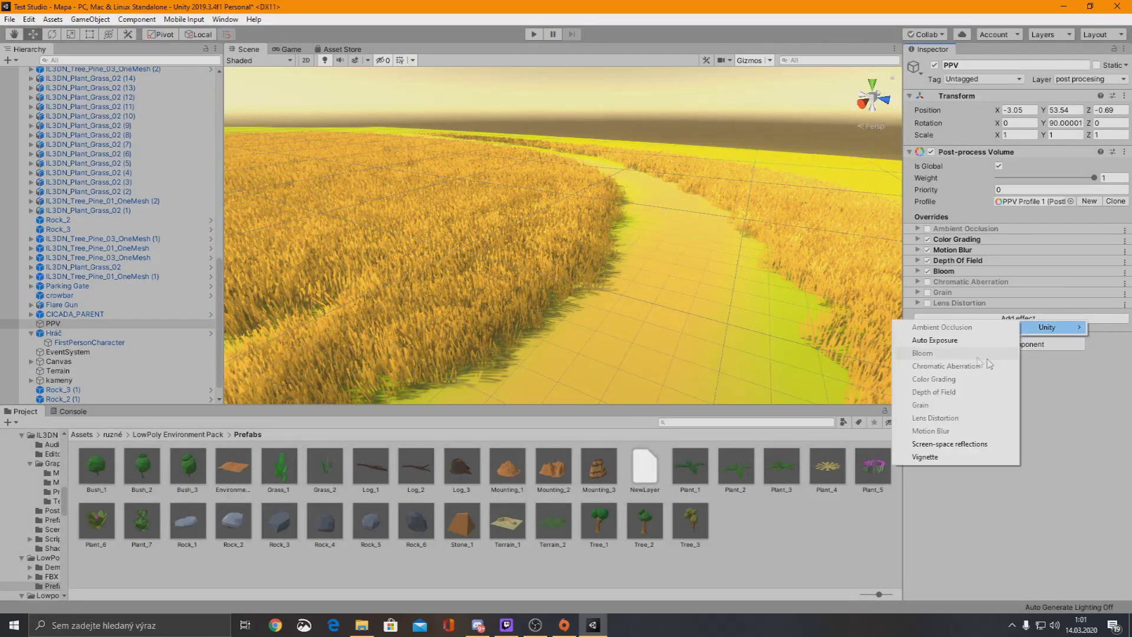
pyautogui.click(949, 444)
pyautogui.click(1018, 328)
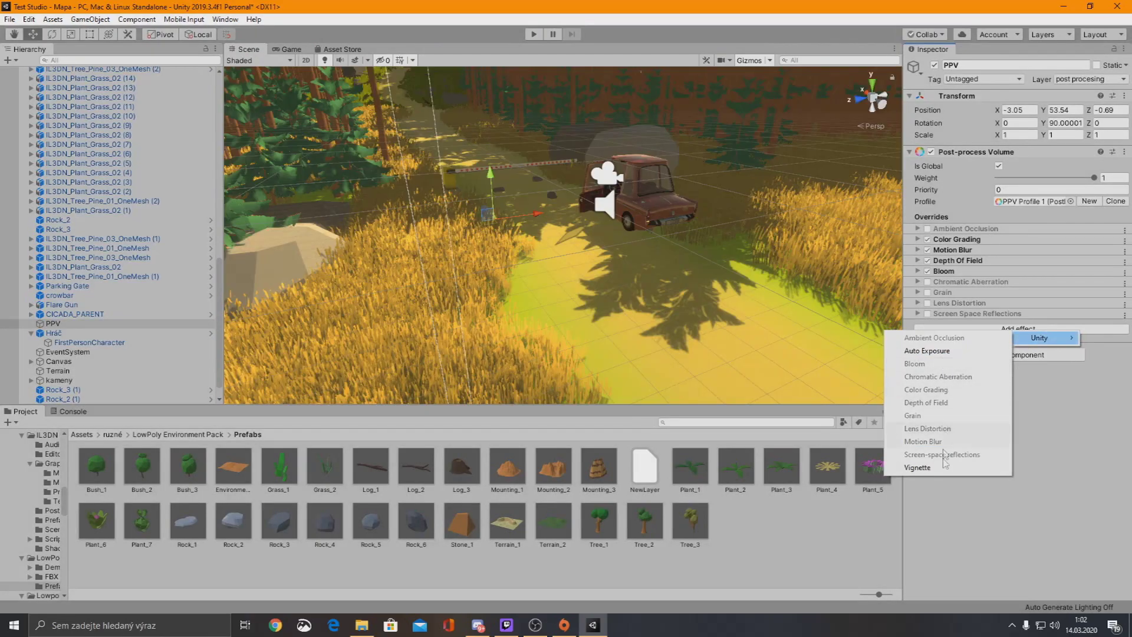
pyautogui.click(924, 467)
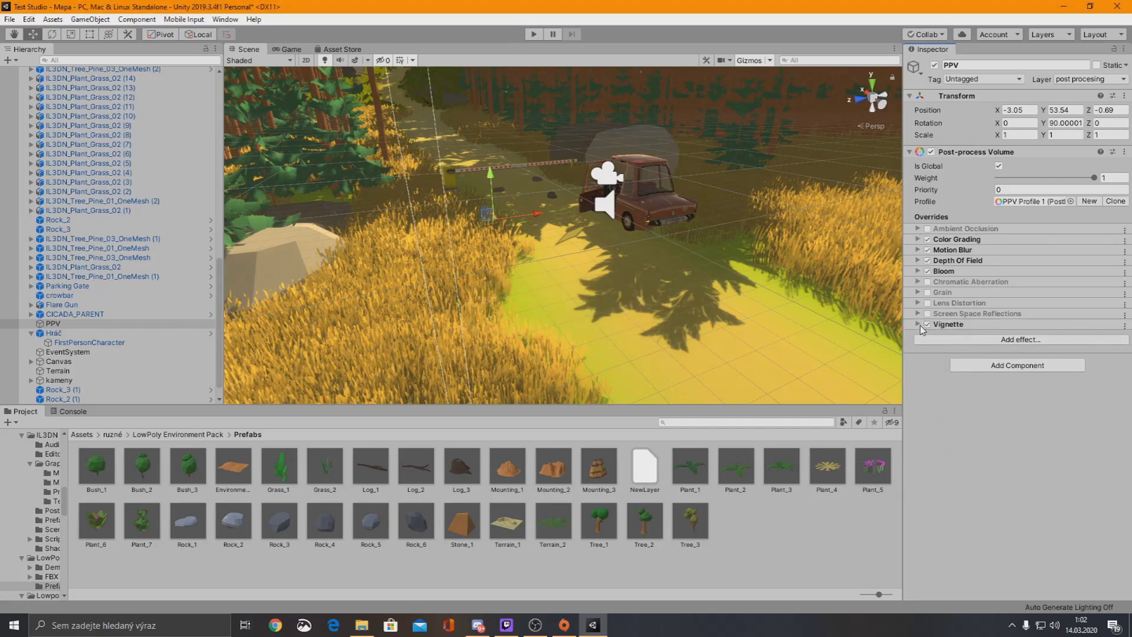
# Set the Vignette to intensity 0.382 and smoothness 0.434, then view it in play mode
pyautogui.click(922, 325)
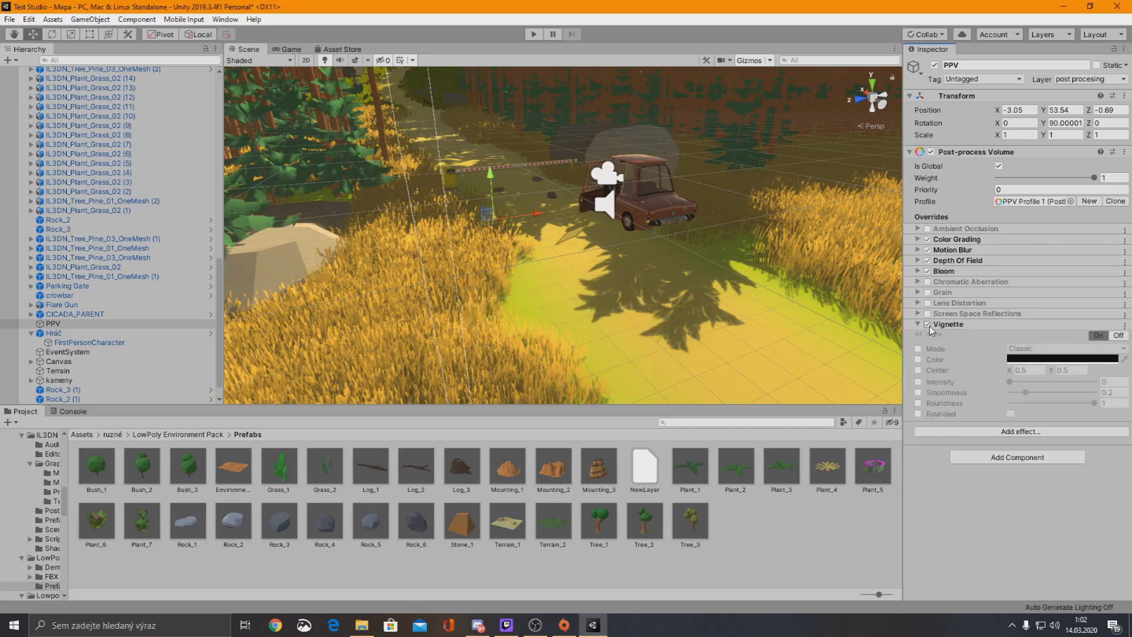
pyautogui.click(918, 360)
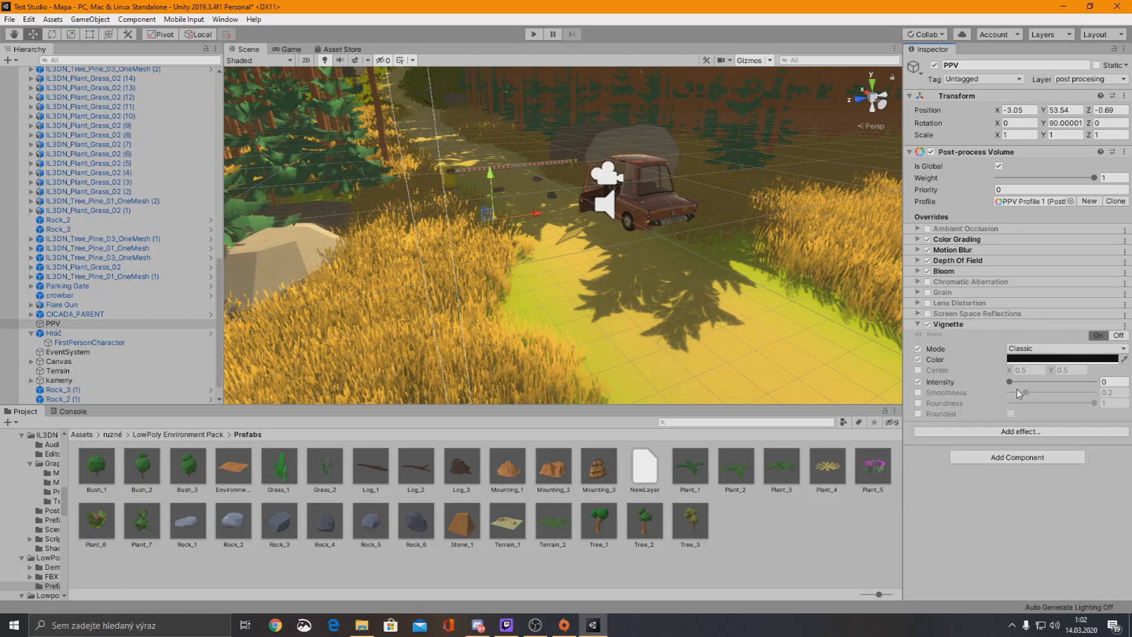
pyautogui.moveTo(1009, 383); pyautogui.dragTo(1049, 384)
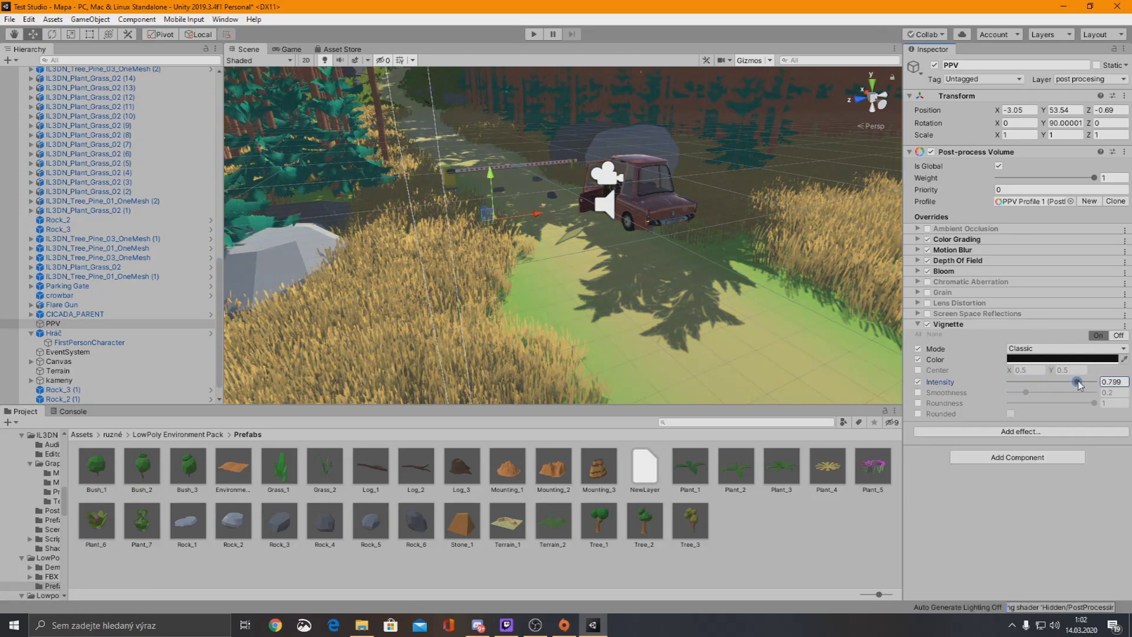
pyautogui.moveTo(1080, 385)
pyautogui.mouseDown()
pyautogui.moveTo(1022, 383)
pyautogui.moveTo(1043, 386)
pyautogui.mouseUp()
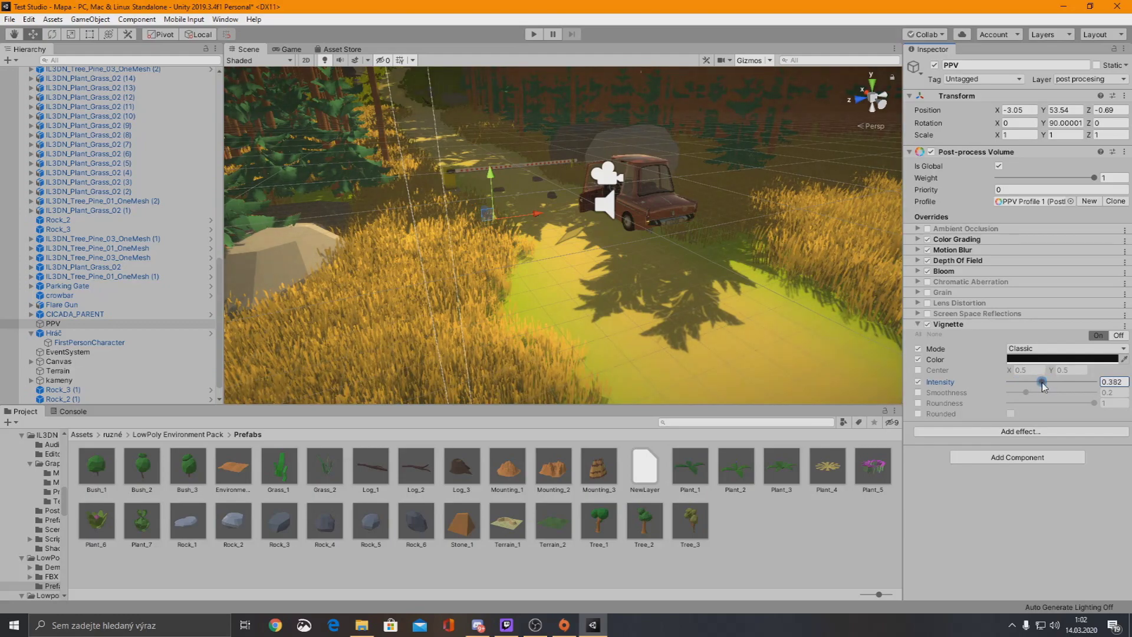
pyautogui.click(917, 393)
pyautogui.moveTo(1026, 394); pyautogui.dragTo(1053, 393)
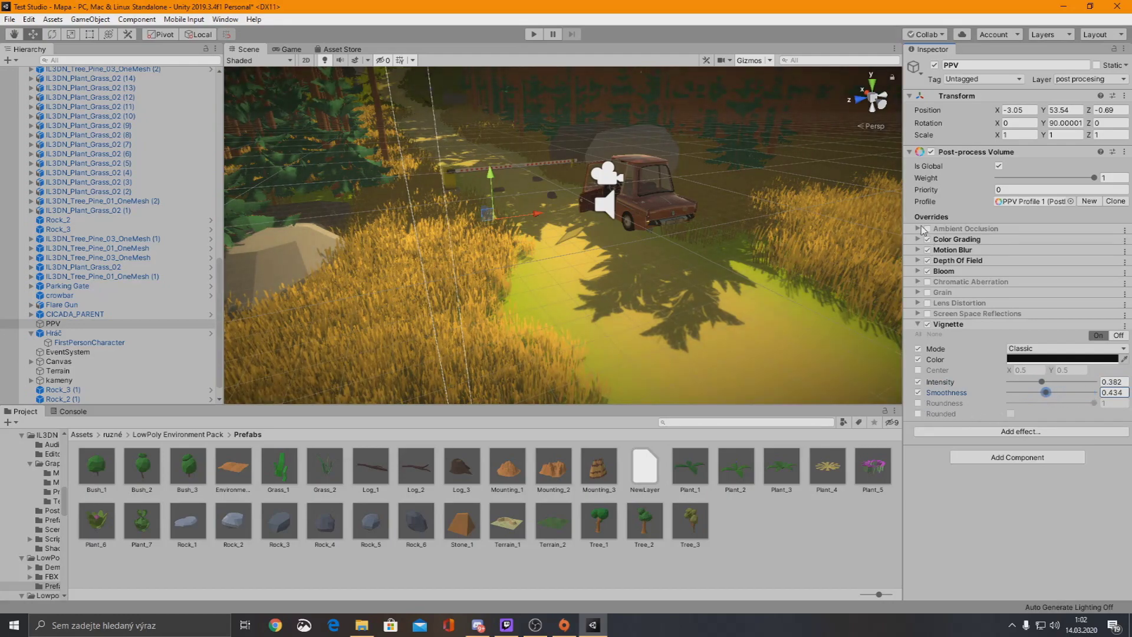
pyautogui.click(532, 36)
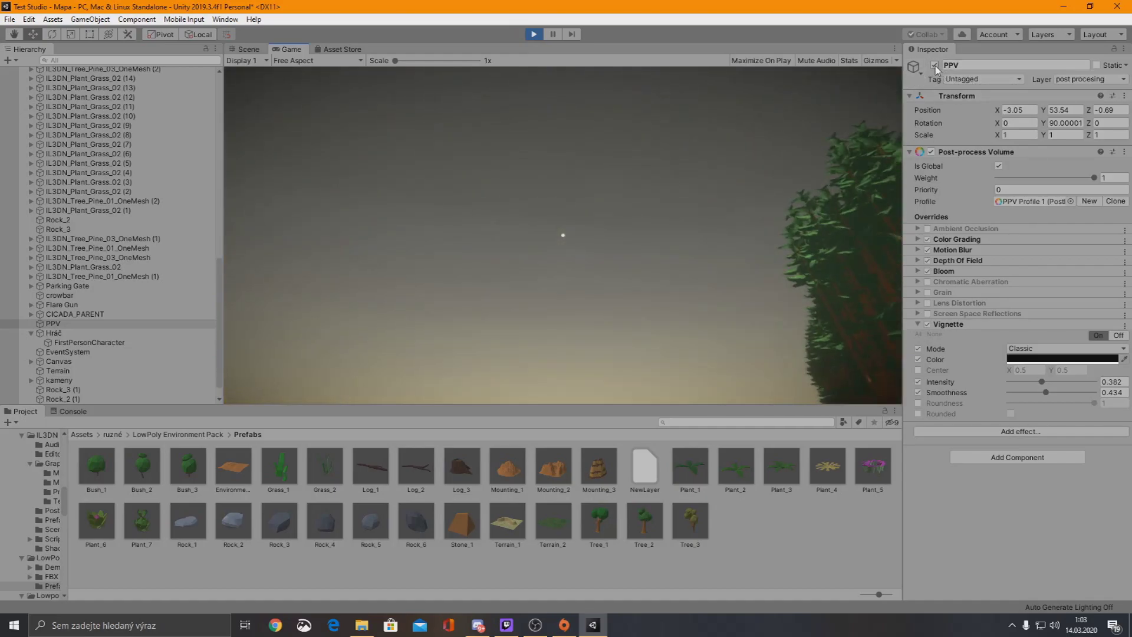
pyautogui.click(934, 66)
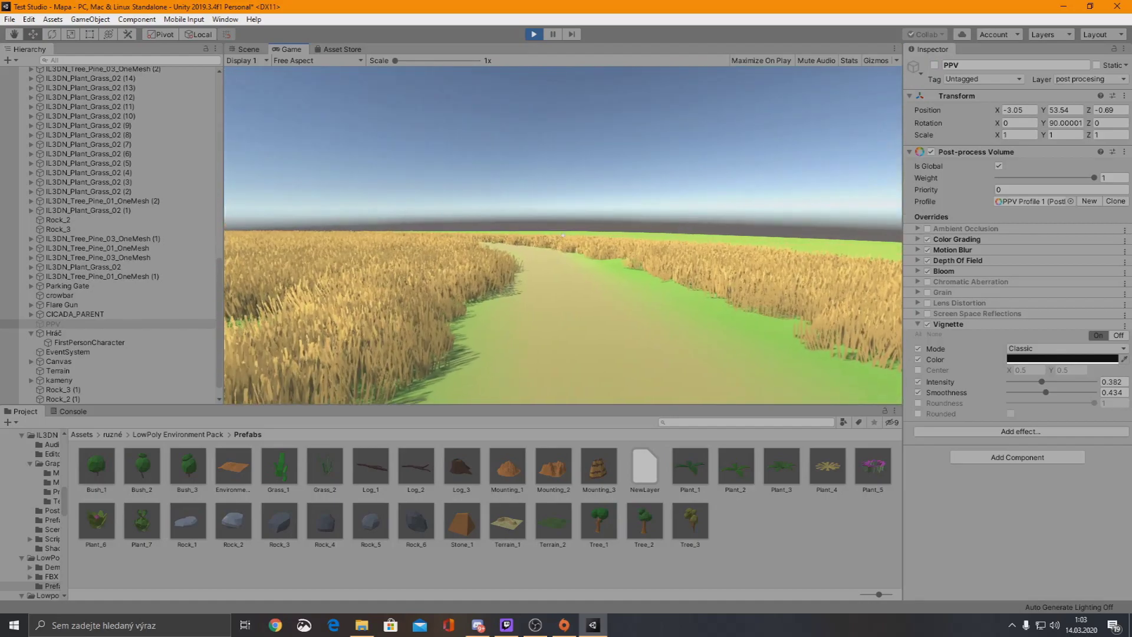
pyautogui.click(936, 65)
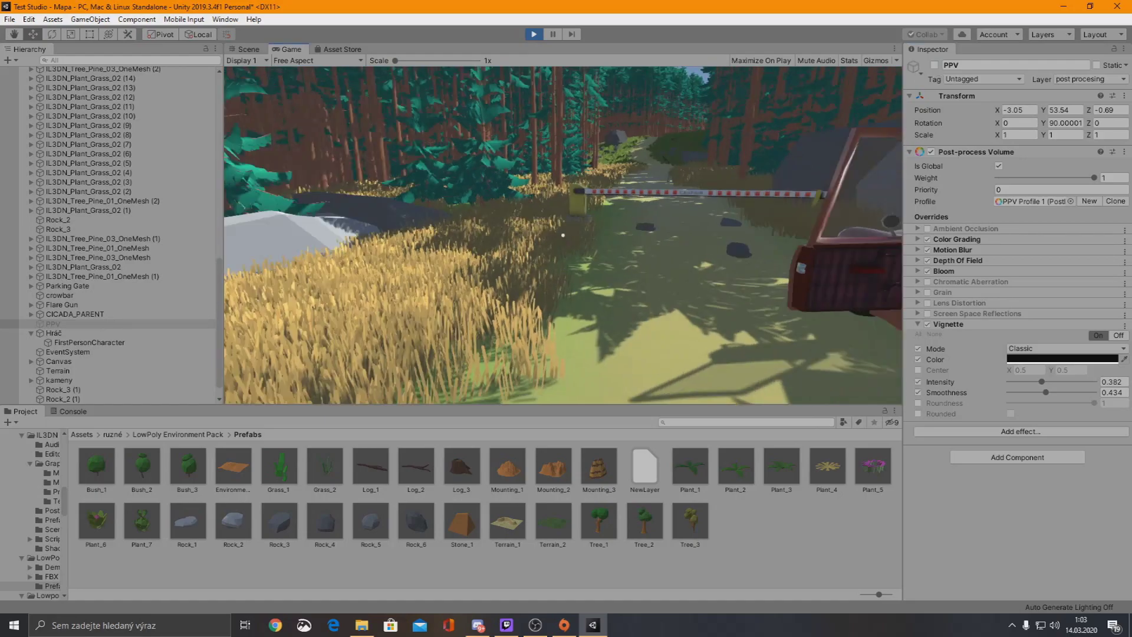
pyautogui.click(935, 65)
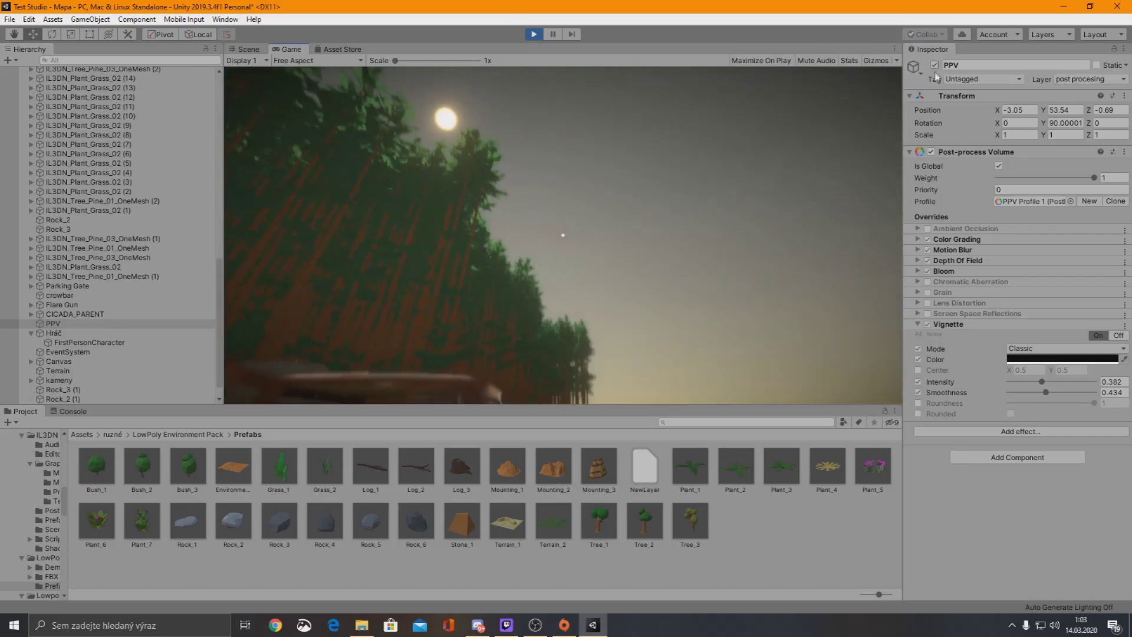
pyautogui.click(935, 65)
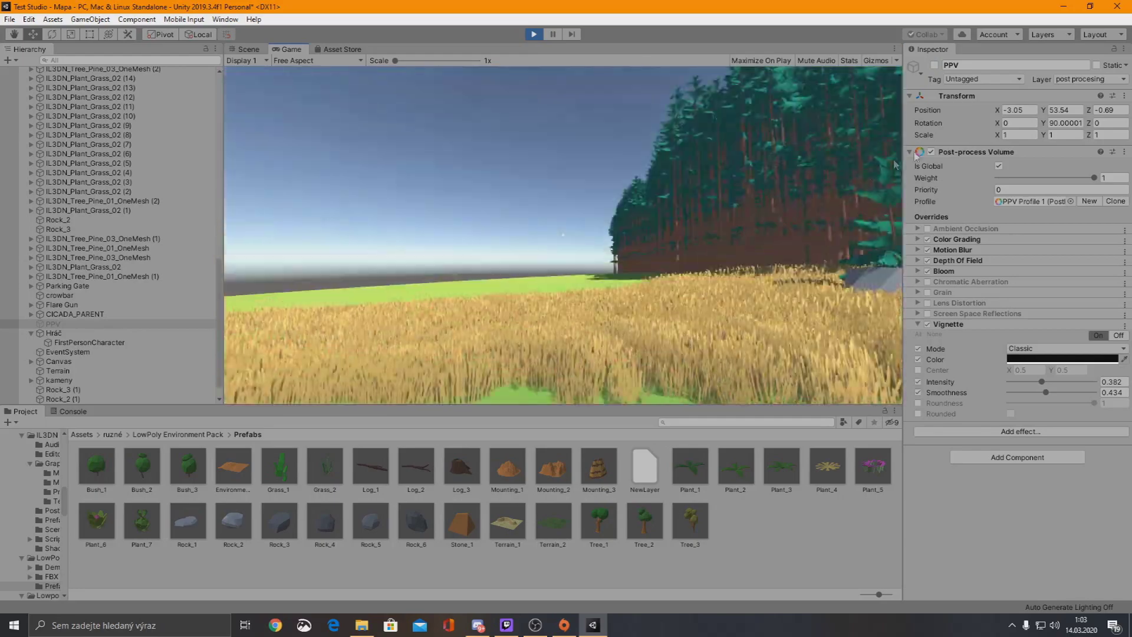
pyautogui.click(935, 64)
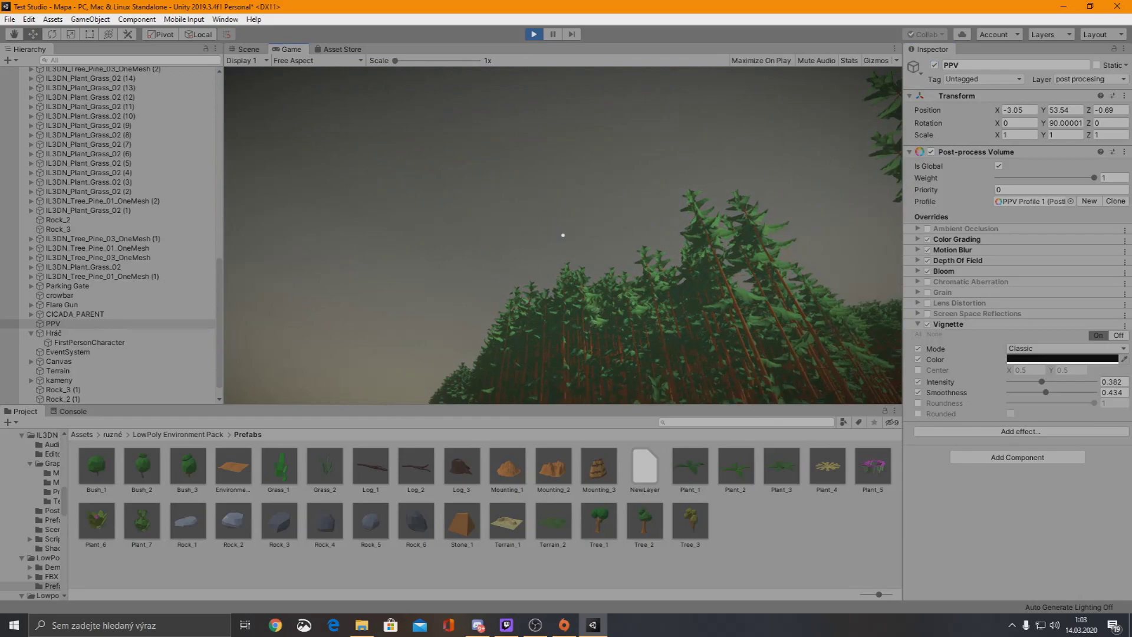